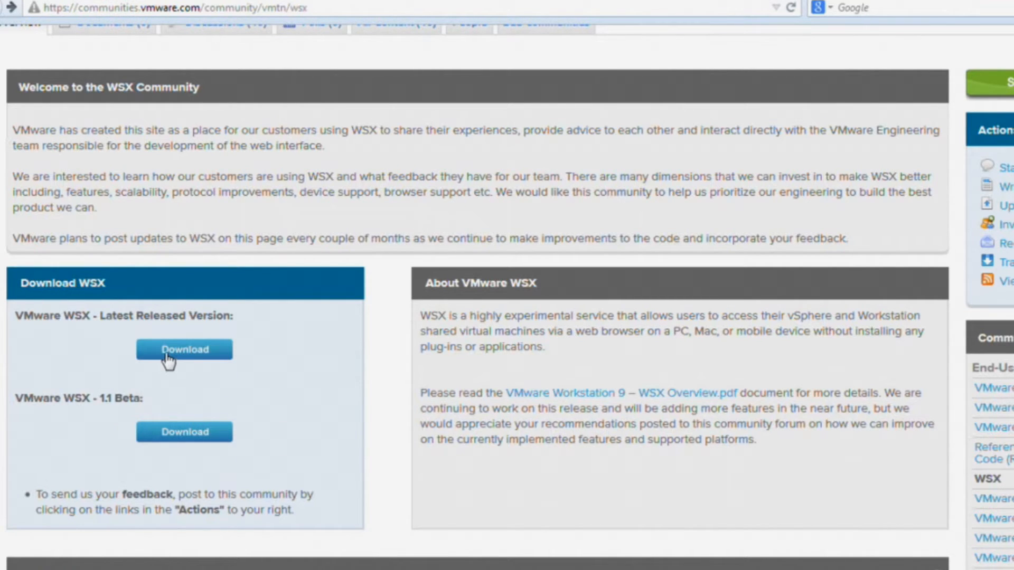
- Choose the latest WSX release download and log in to My VMware with the account e-mail and password
left_click(186, 437)
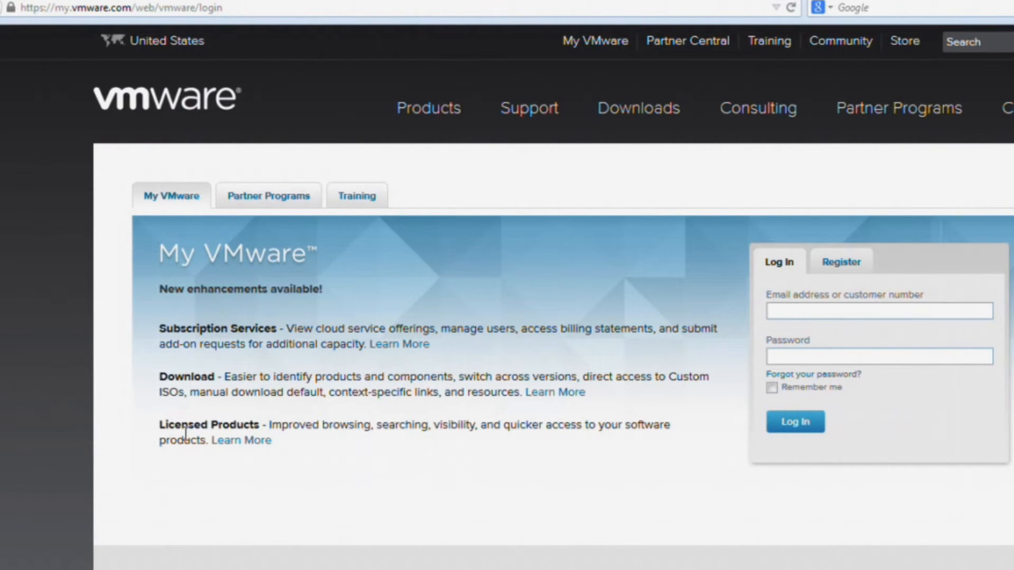
left_click(827, 313)
left_click(805, 350)
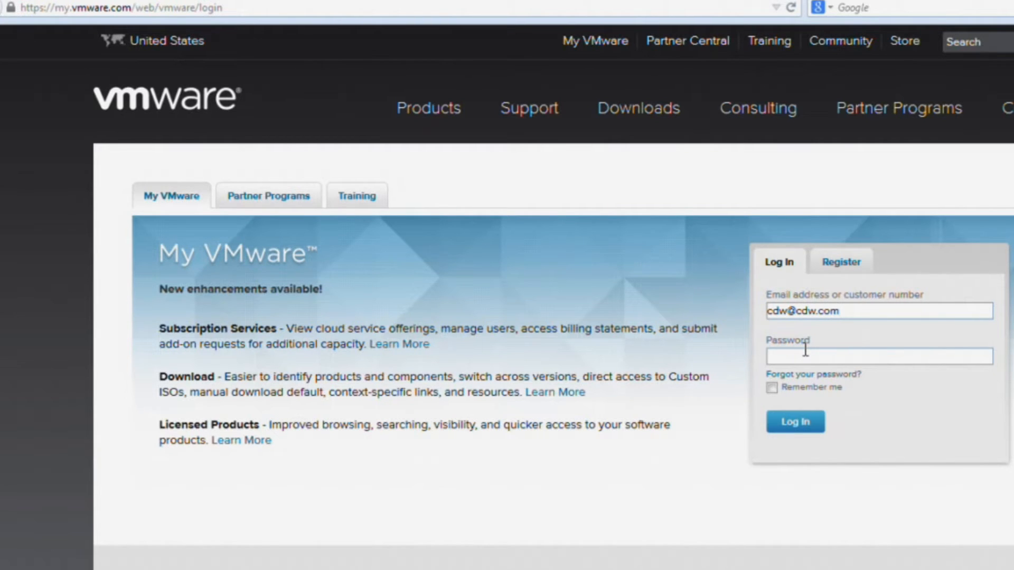
type("●●●●●●●●●●●●●")
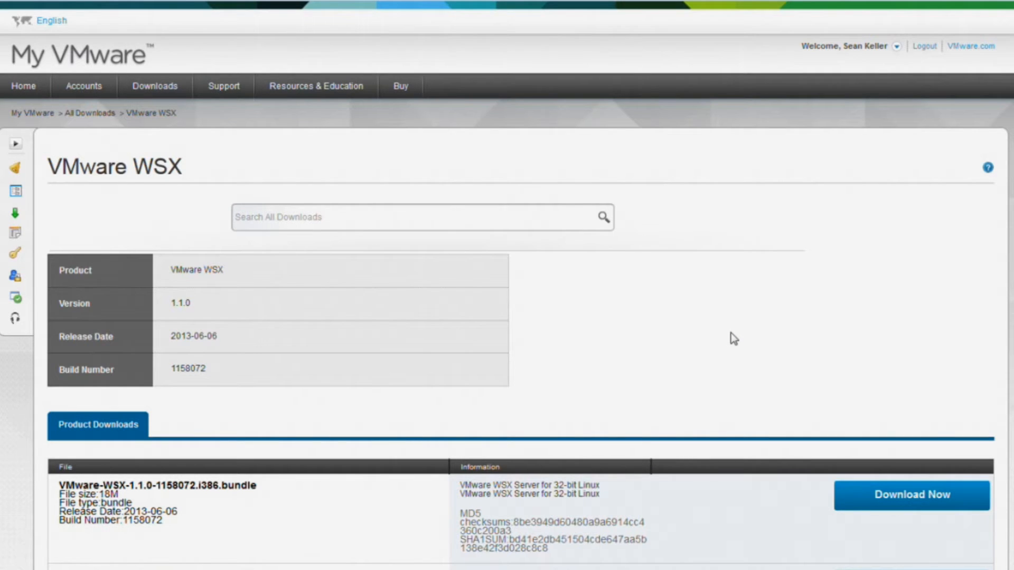
- Request the VMware-WSX-Server-e.x.p-1158072.msi download and agree to the licence terms
scroll(733, 339, "down", 6)
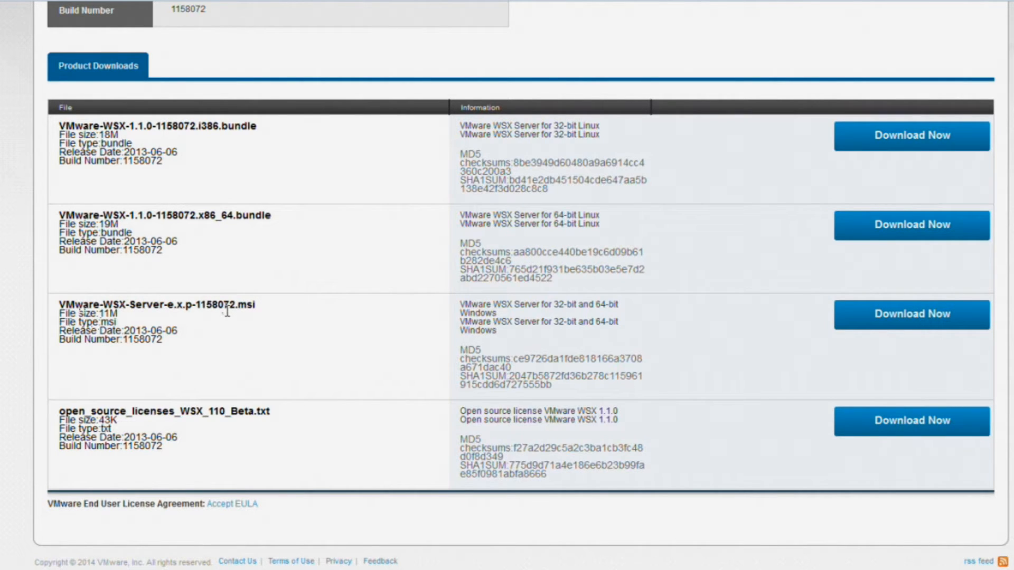
left_click(886, 320)
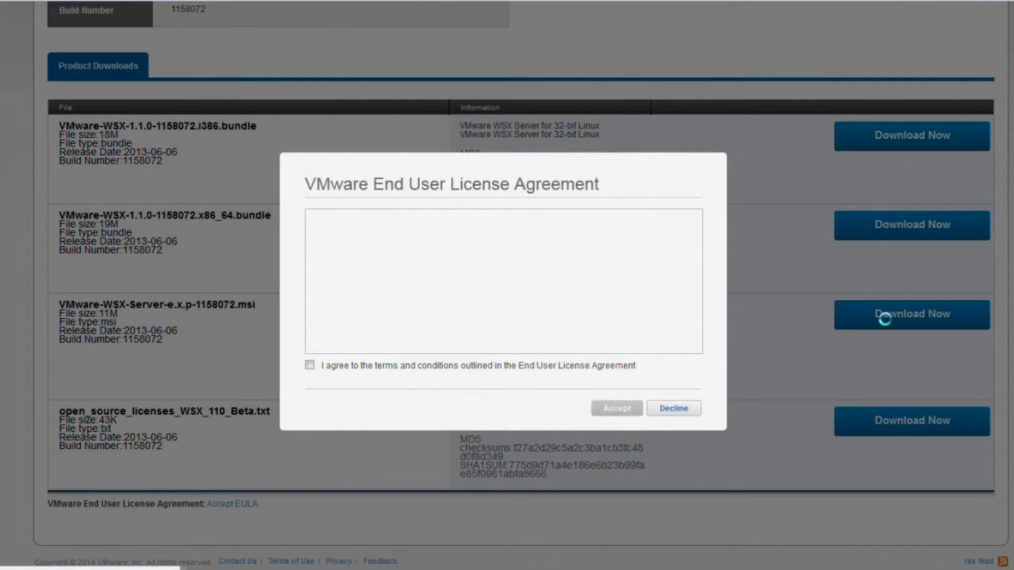
left_click(310, 368)
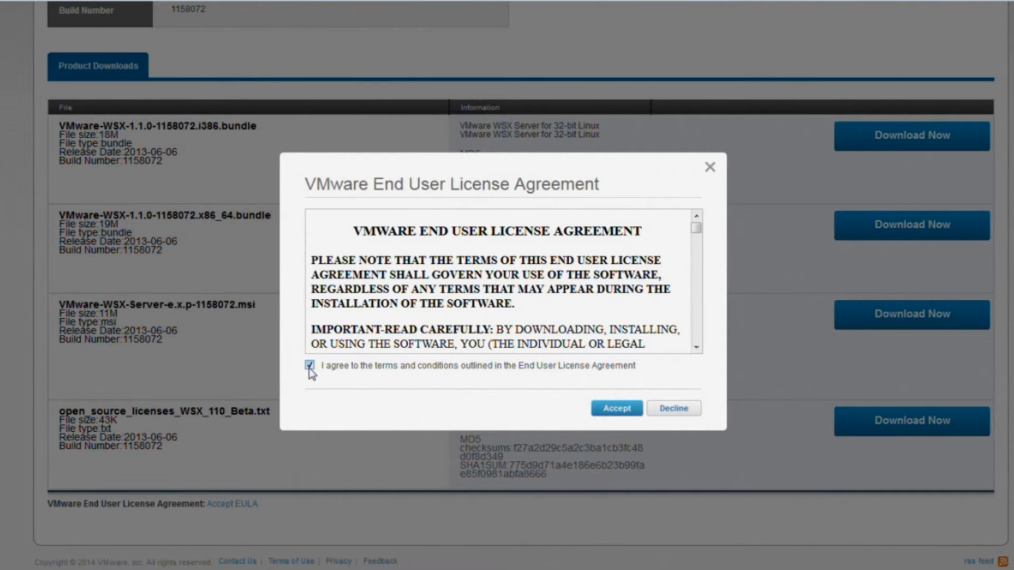
left_click(615, 410)
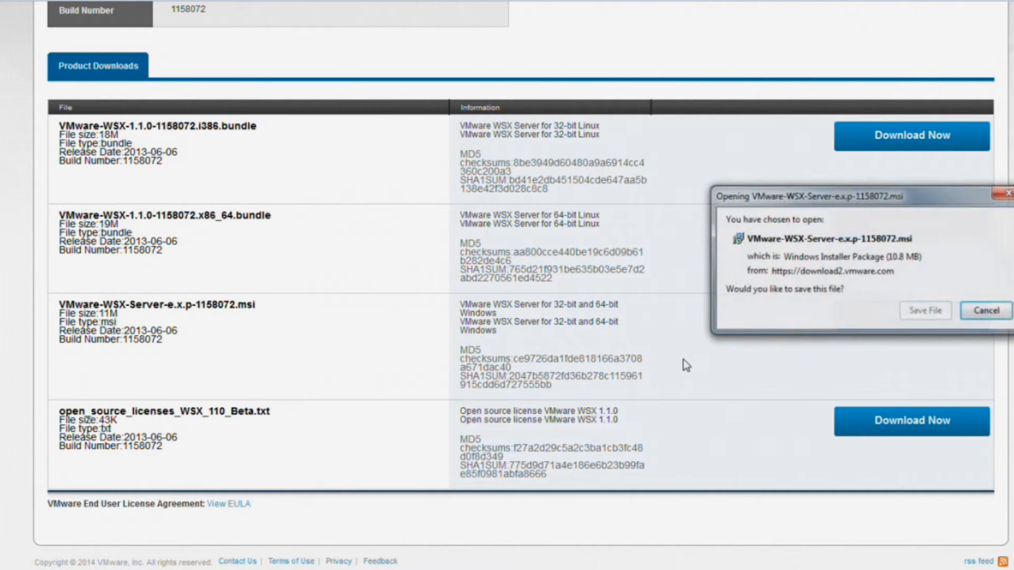
- Save the WSX Server .msi installer to the DATA DRV II (E:) drive
left_click(925, 311)
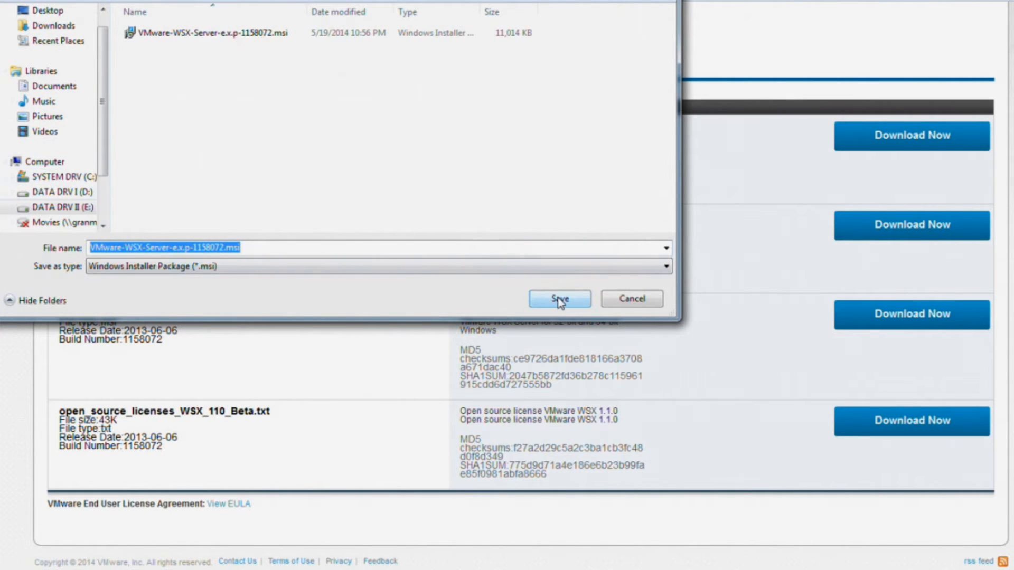
left_click(67, 208)
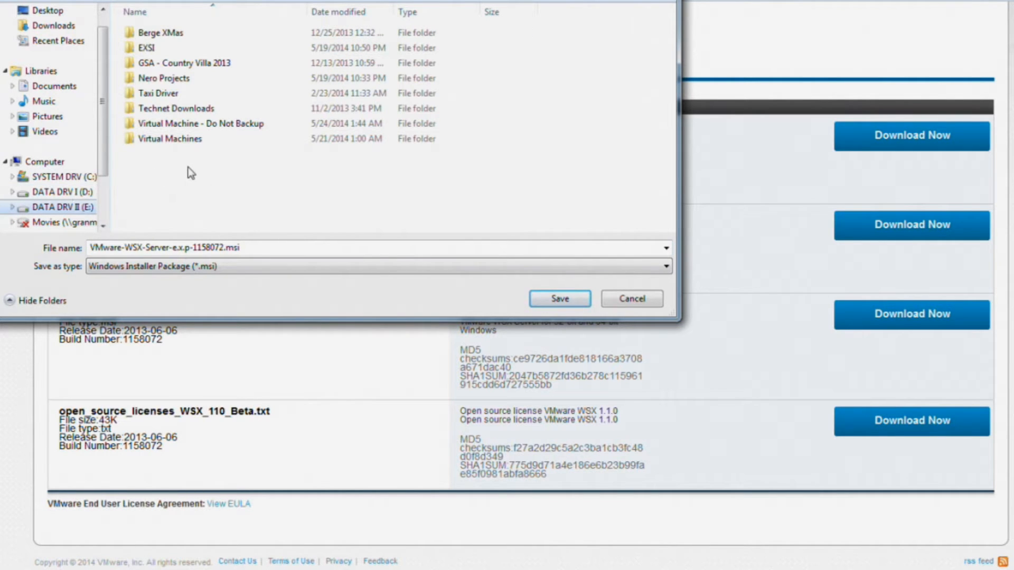
left_click(542, 299)
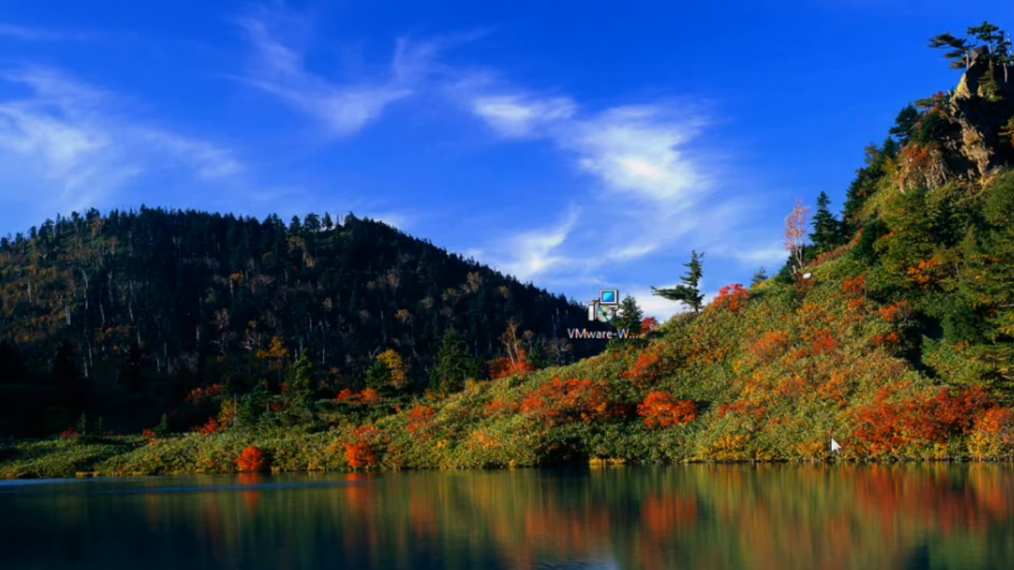
- Run the WSX .msi installer, pass the welcome page, and accept its licence terms
right_click(607, 306)
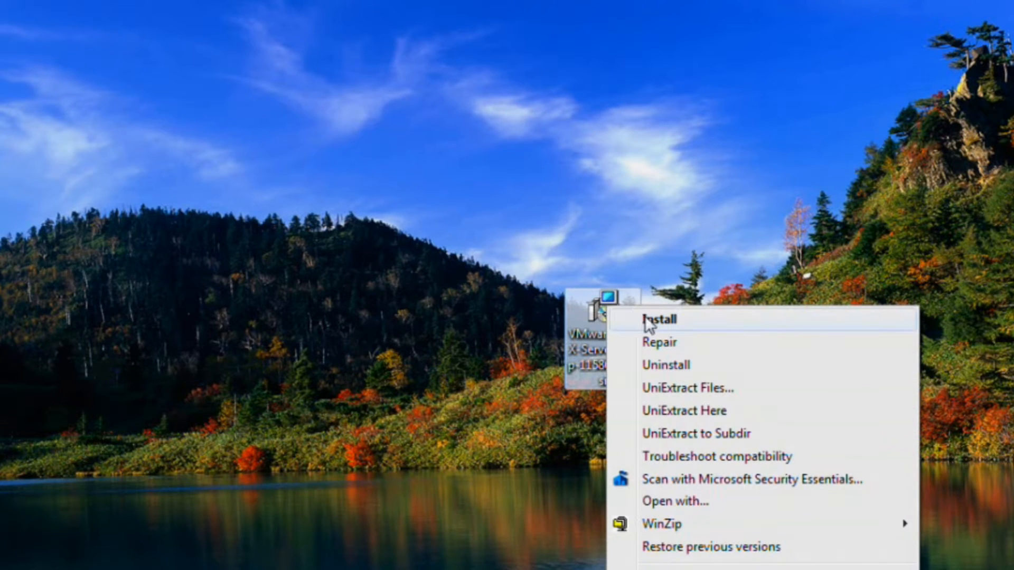
left_click(664, 332)
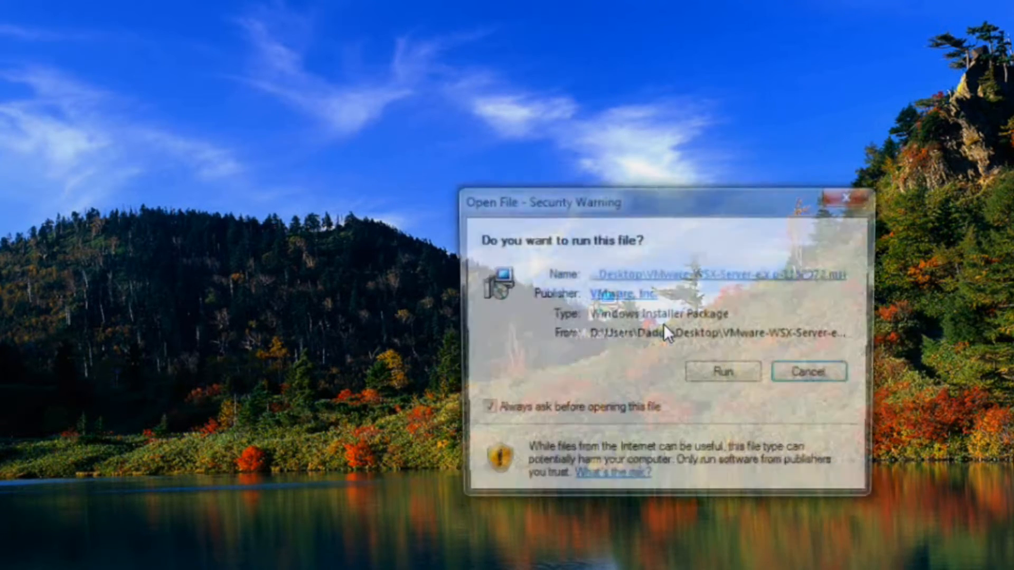
left_click(718, 377)
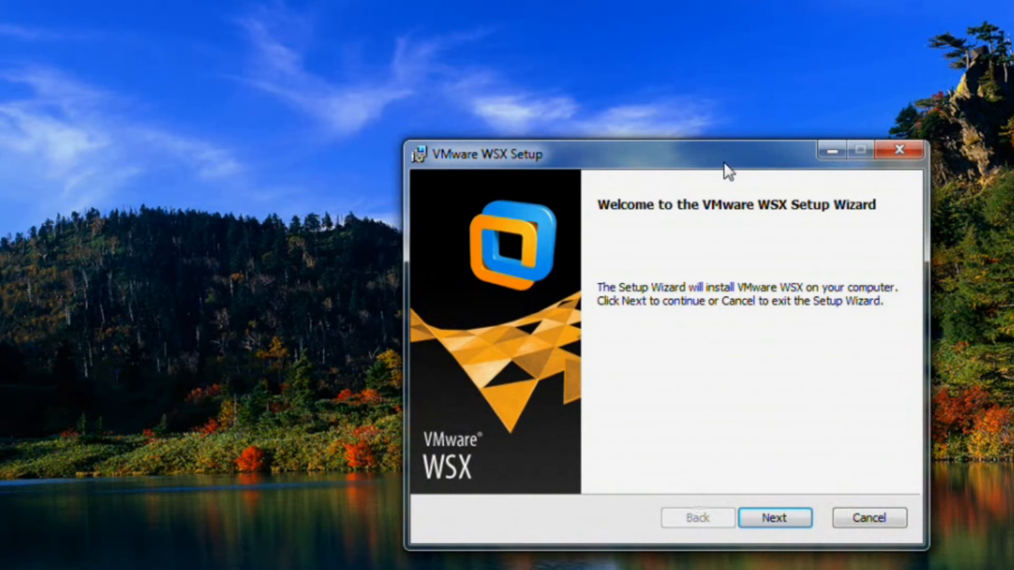
left_click_drag(723, 161, 577, 112)
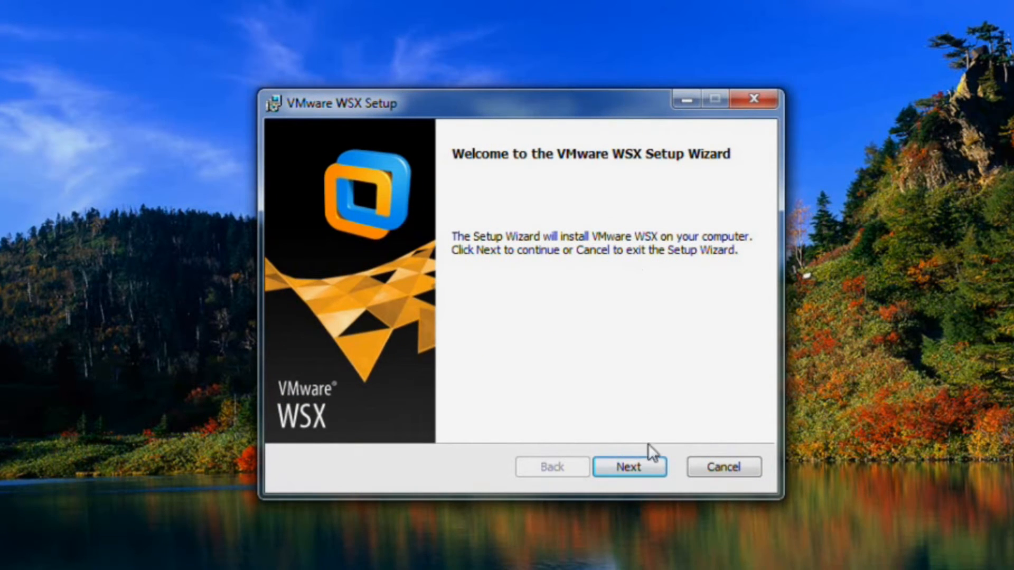
left_click(628, 467)
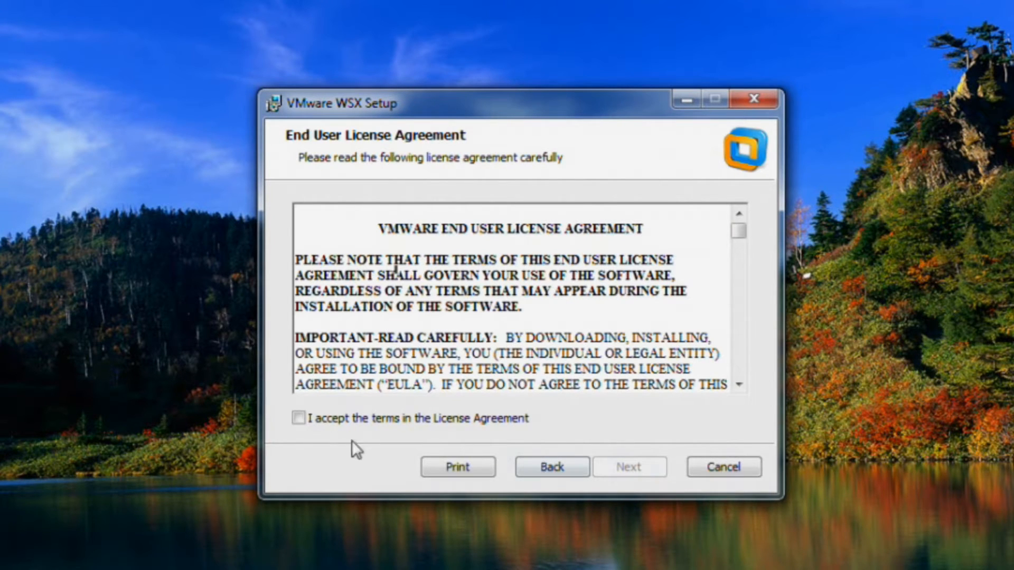
left_click(299, 418)
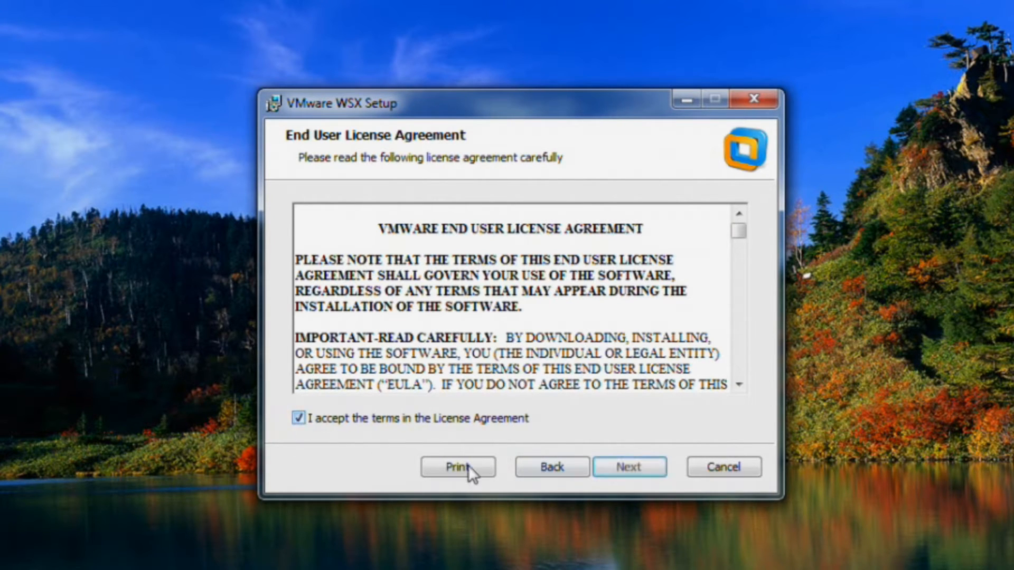
left_click(629, 469)
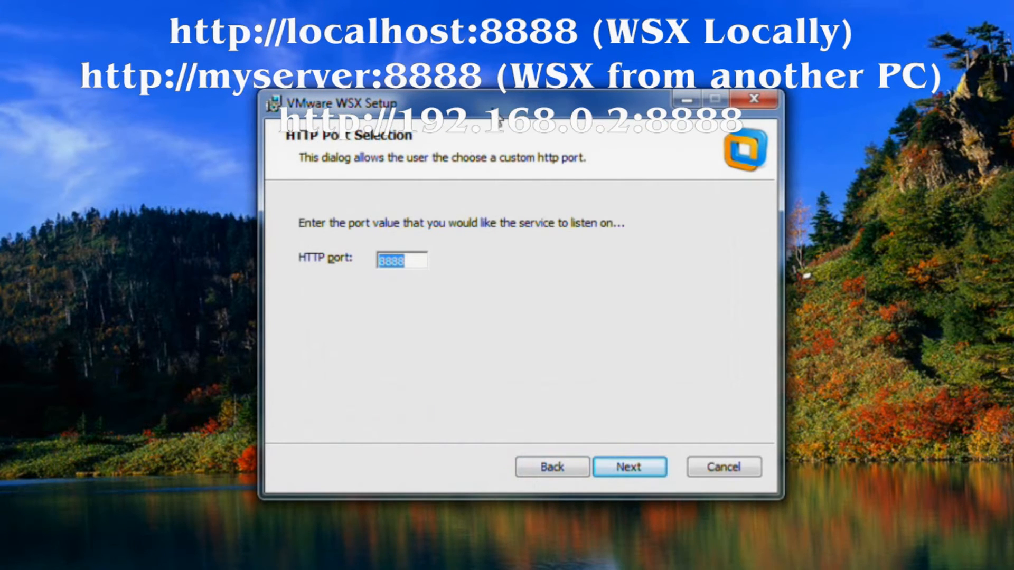
left_click_drag(494, 110, 488, 166)
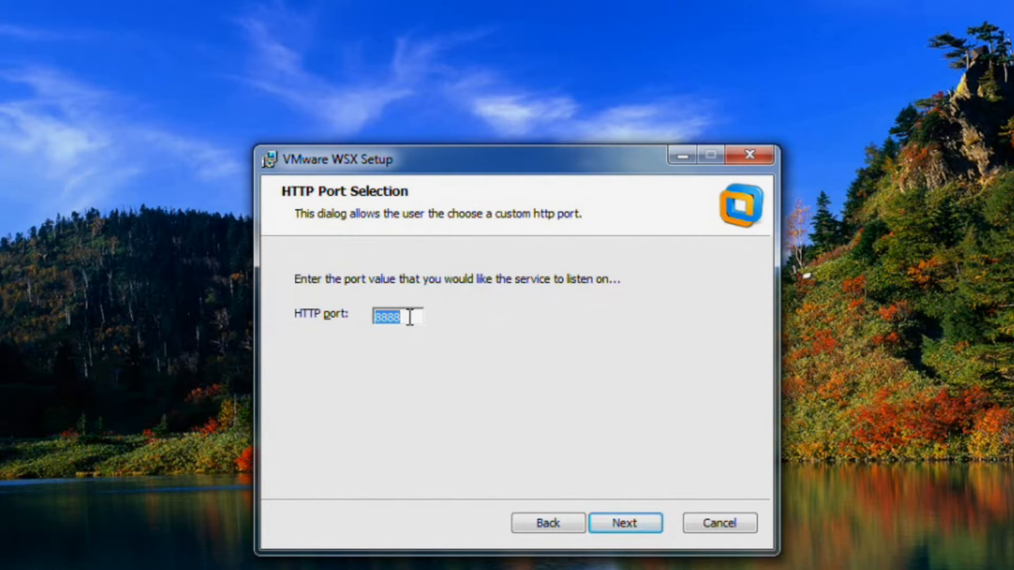
- Keep HTTP port 8888, install VMware WSX, and finish the setup wizard
left_click(625, 522)
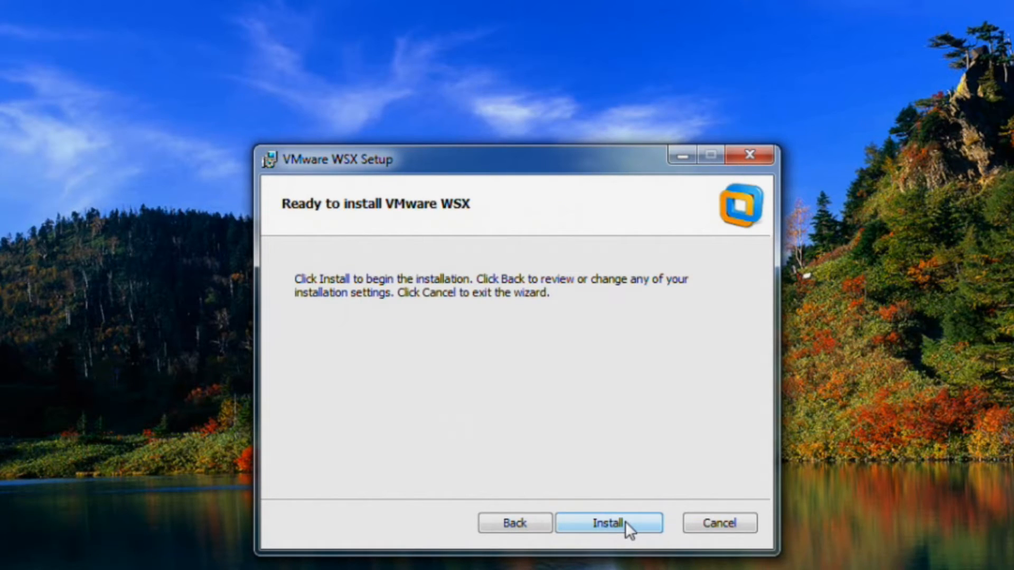
left_click(625, 522)
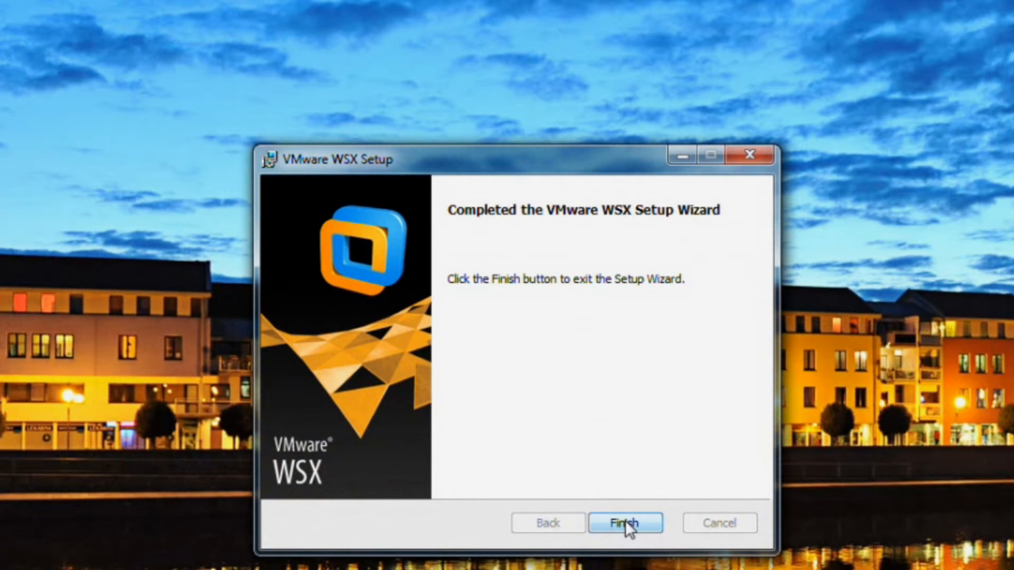
left_click(625, 520)
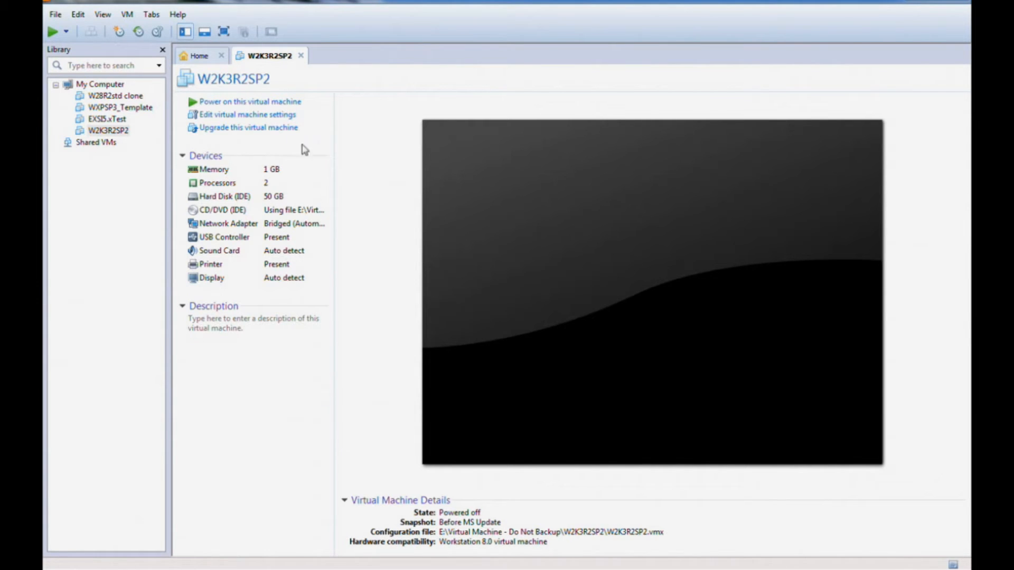
- Open the Edit menu in VMware Workstation
left_click(78, 15)
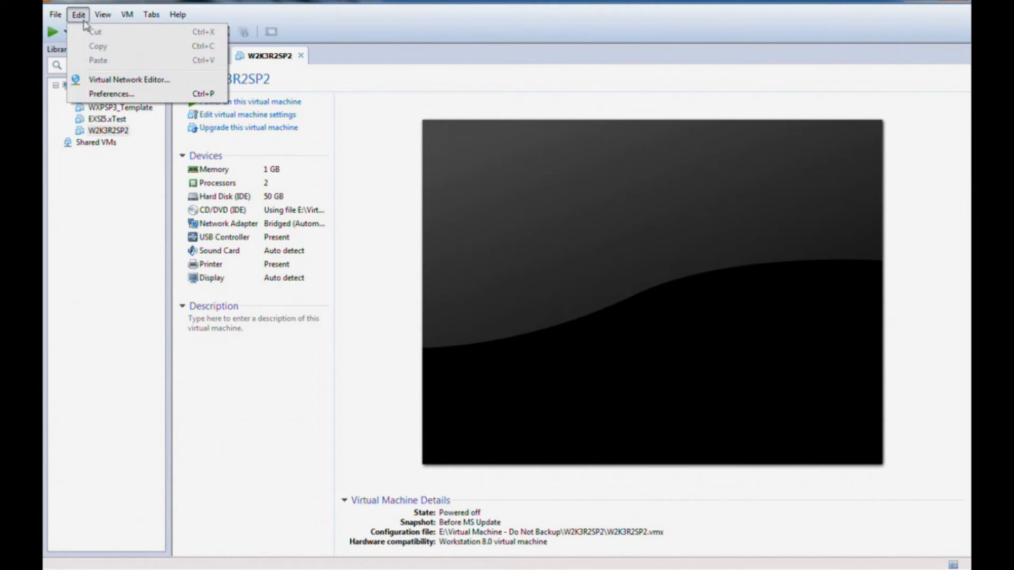
left_click(111, 95)
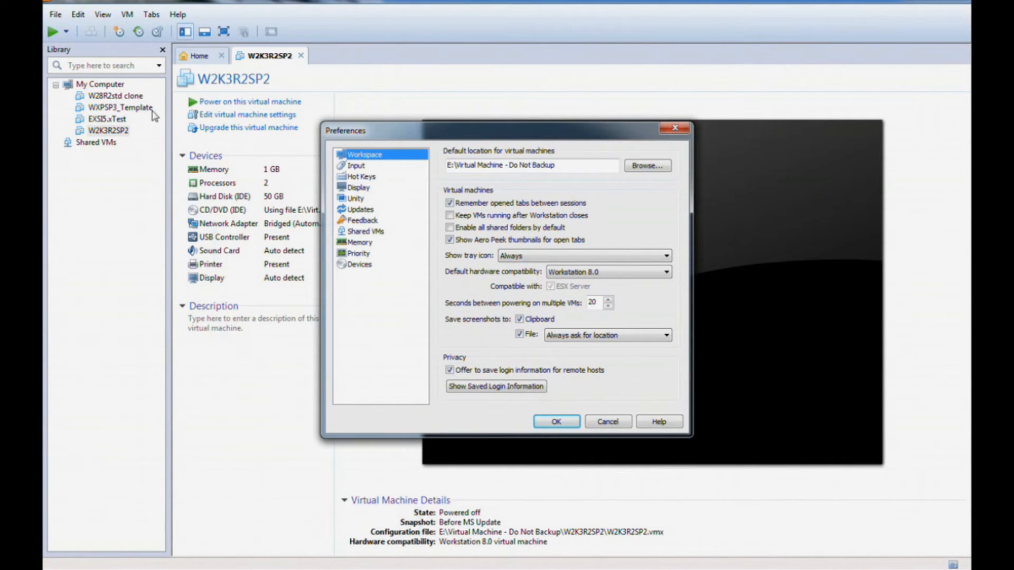
left_click(358, 232)
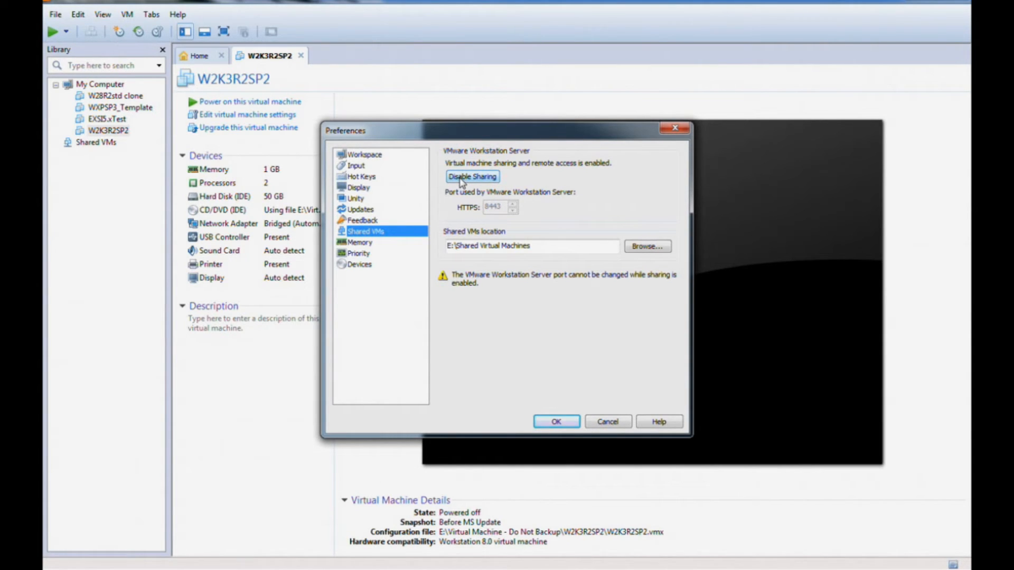
left_click(555, 423)
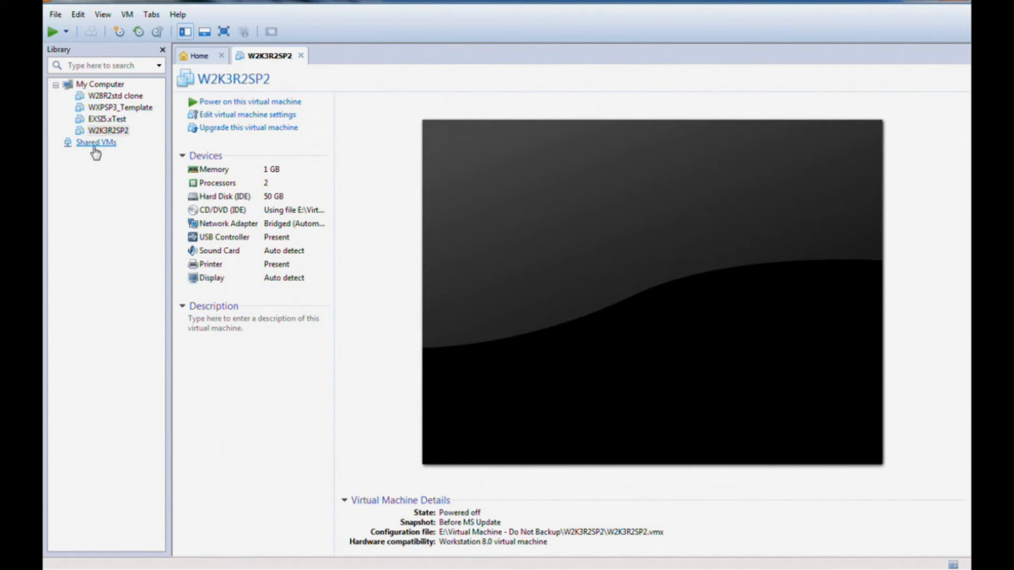
- Drag W2K3R2SP2 onto Shared VMs as a full clone renamed W2K3R2SP2_WSX
left_click(104, 132)
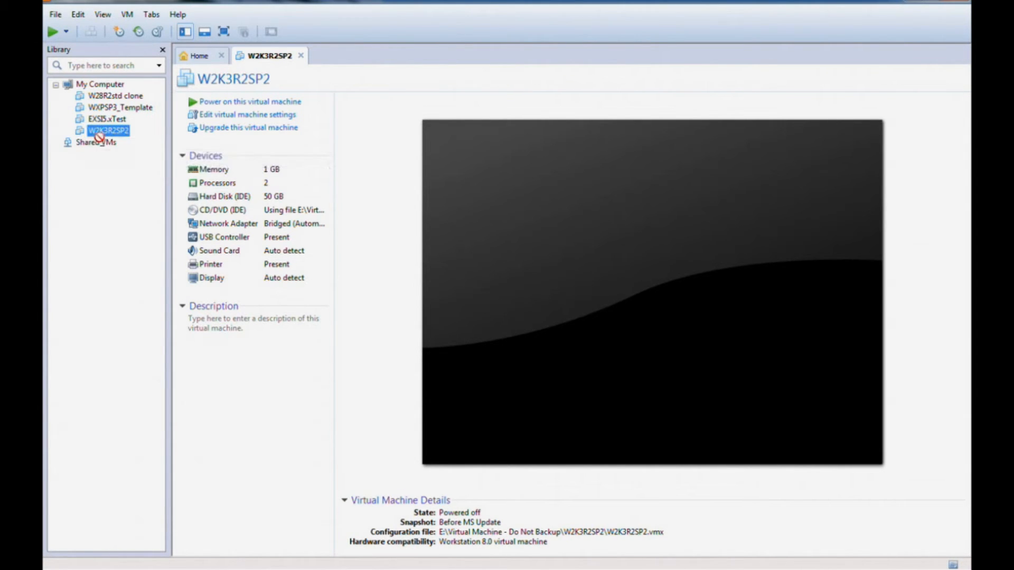
left_click_drag(104, 132, 98, 144)
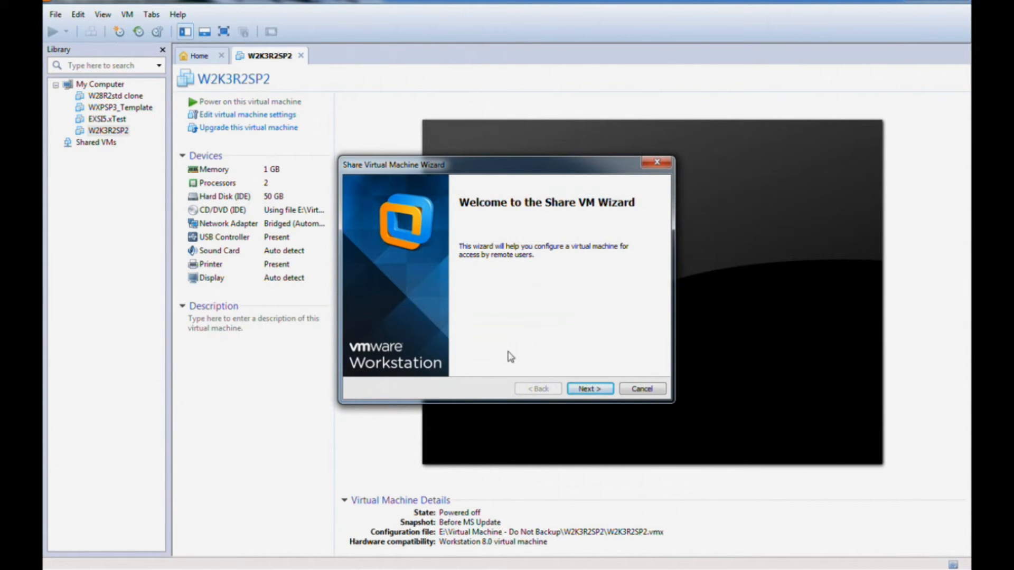
left_click(590, 389)
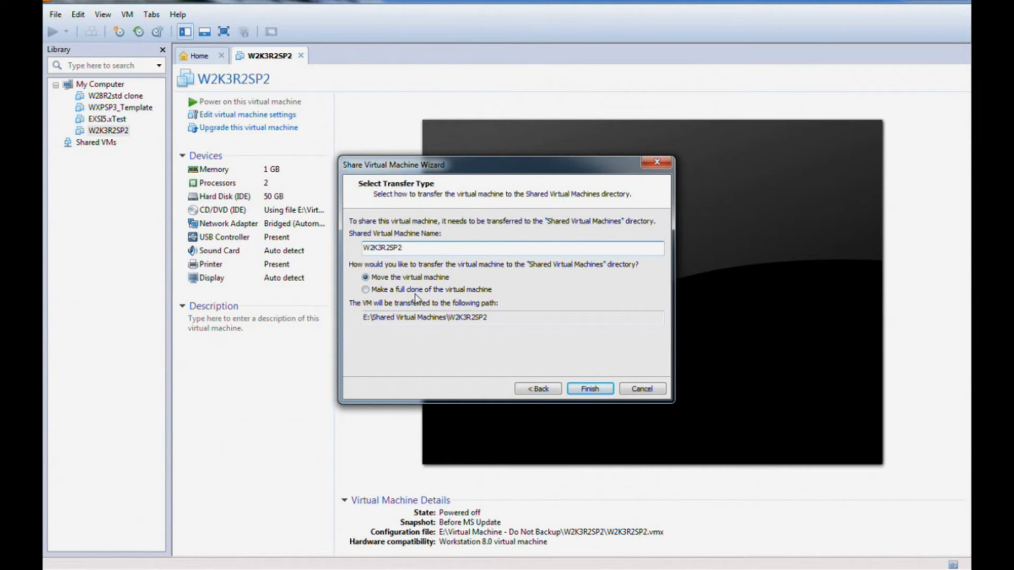
left_click(365, 290)
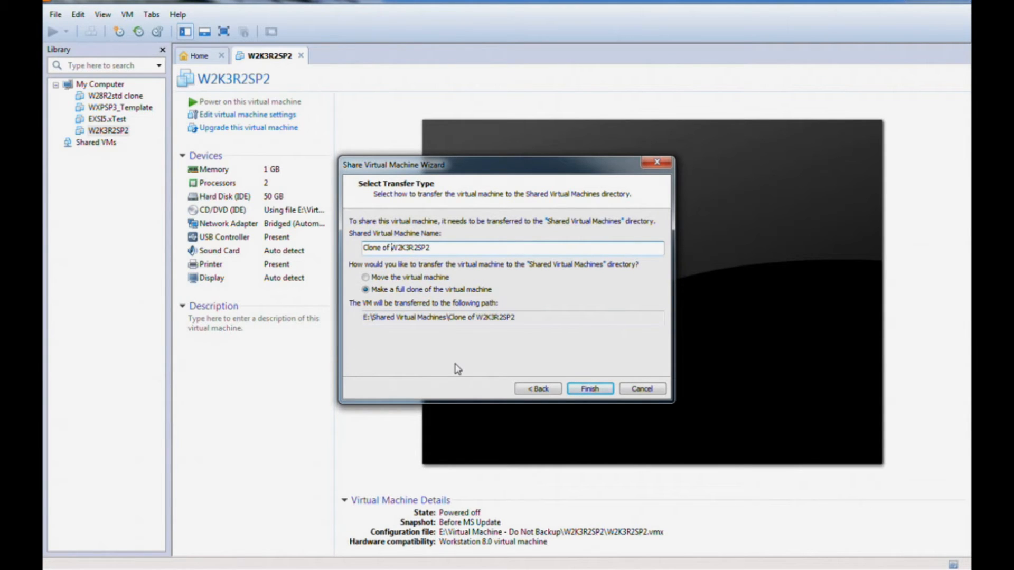
key("BackSpace")
key("BackSpace")
key("BackSpace")
key("BackSpace")
key("BackSpace")
key("BackSpace")
key("BackSpace")
key("BackSpace")
key("BackSpace")
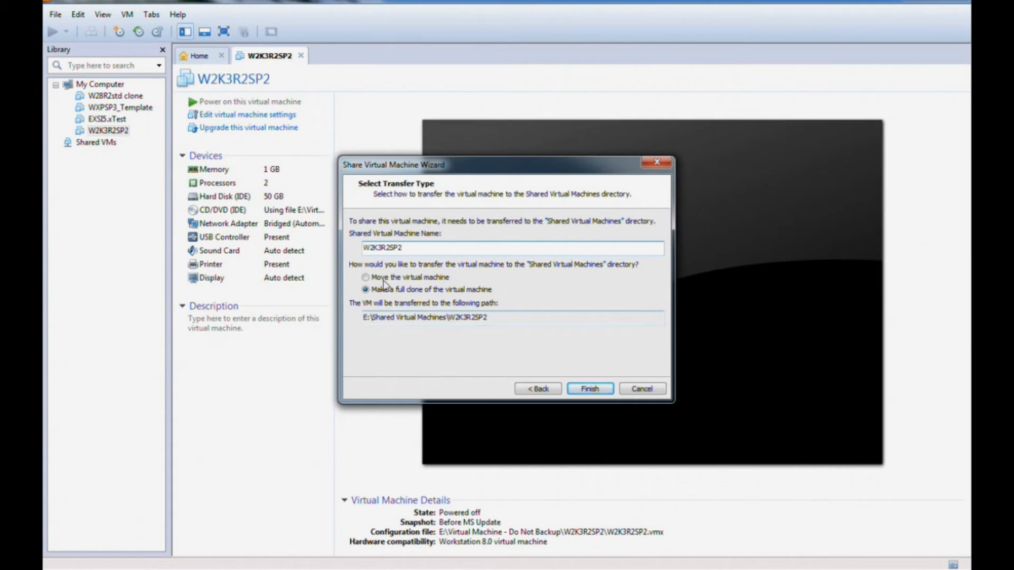
left_click(404, 248)
type("_WSX")
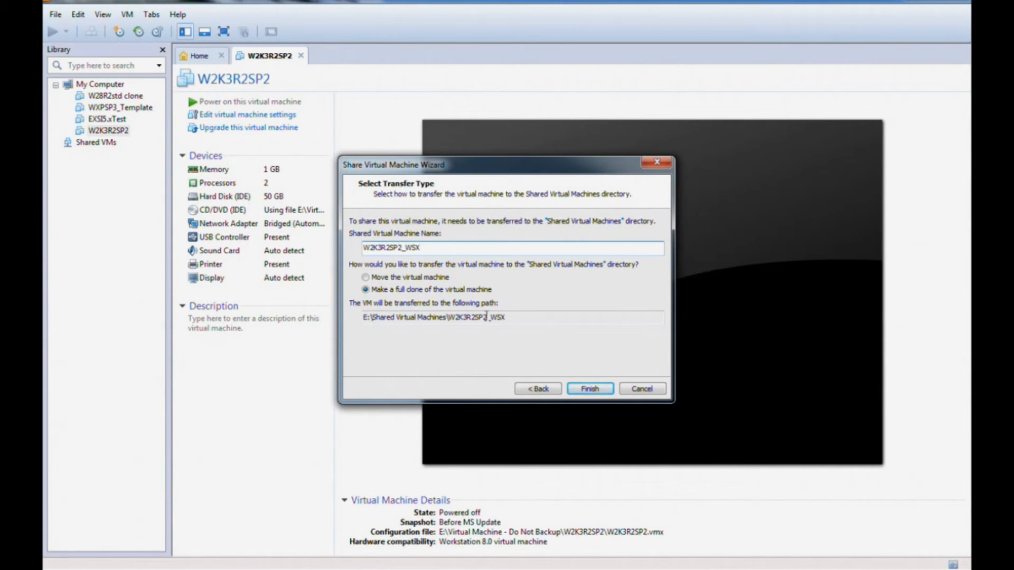
left_click(590, 389)
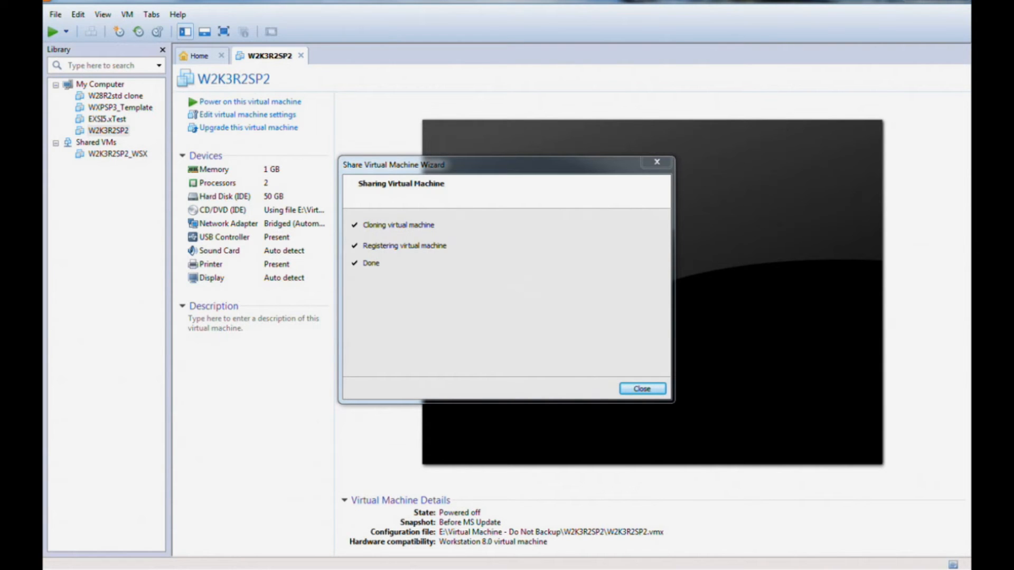
- Close the sharing wizard, power on W2K3R2SP2_WSX, release input, and minimize Workstation
left_click(642, 389)
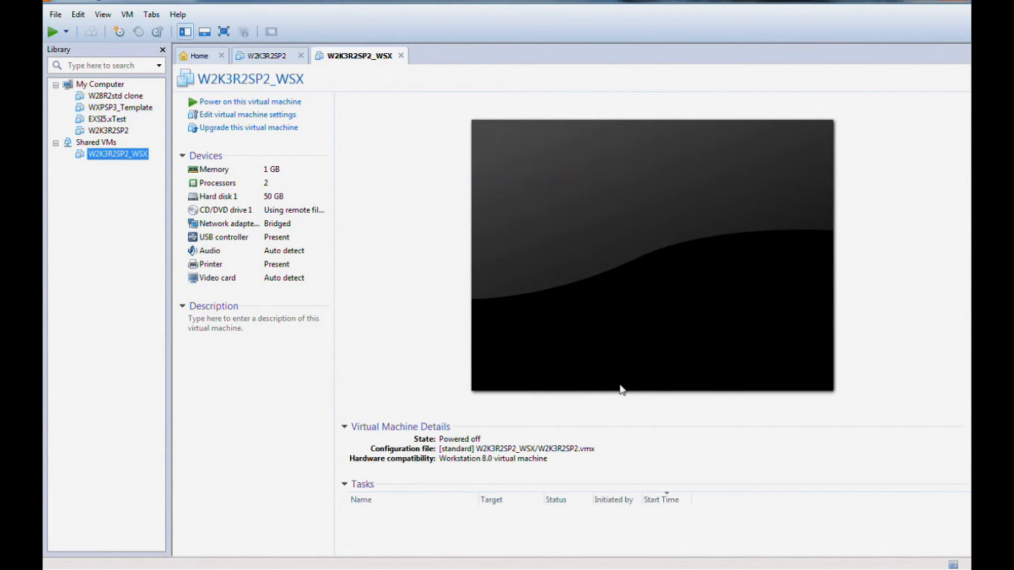
right_click(112, 157)
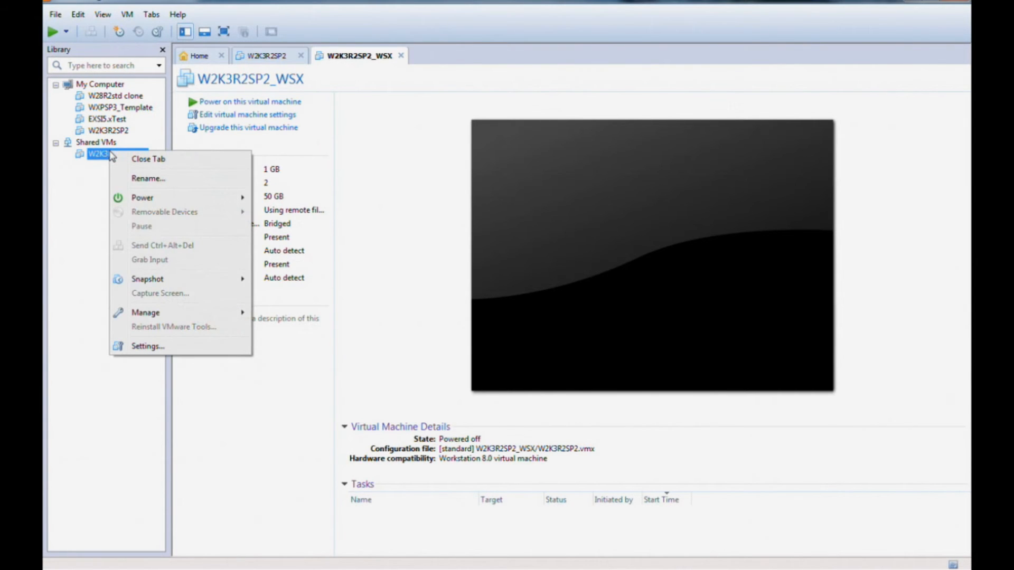
mouse_move(152, 198)
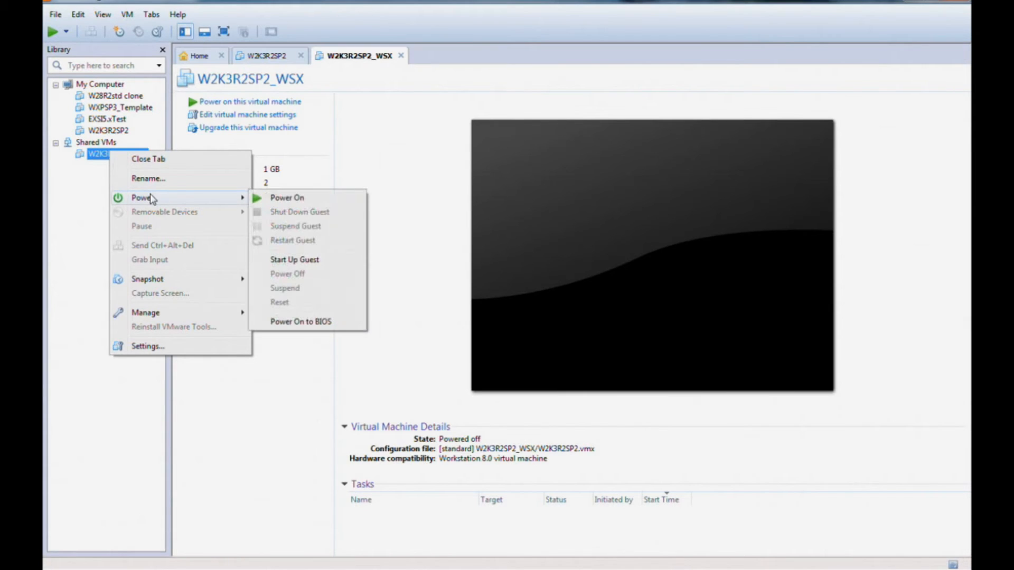
left_click(269, 198)
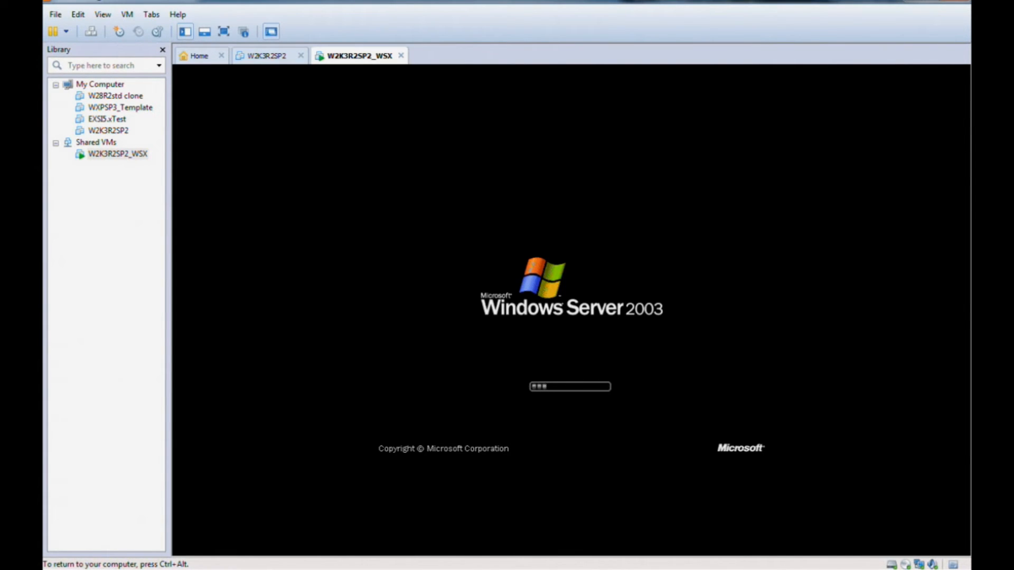
key("ctrl+alt")
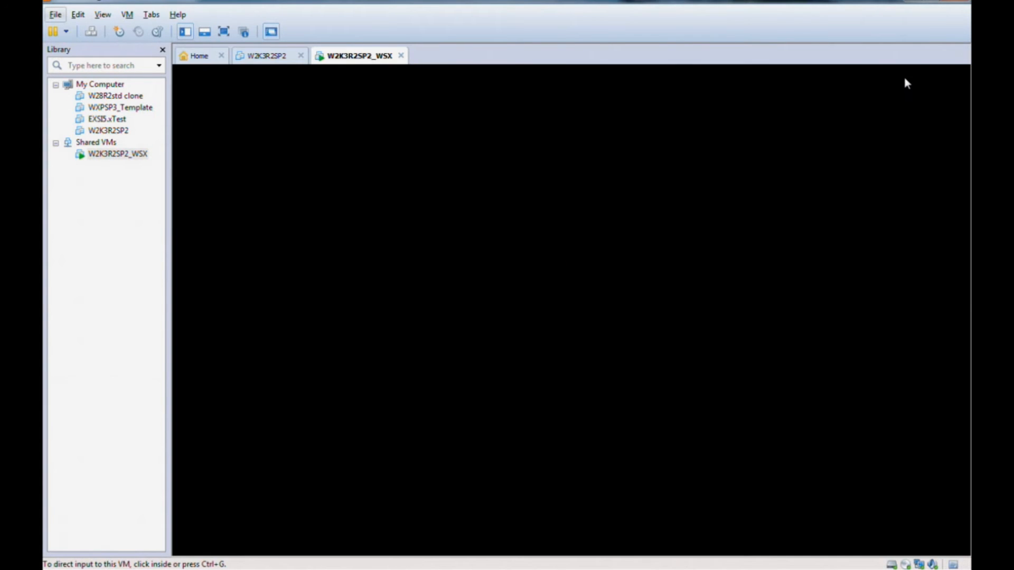
left_click(913, 2)
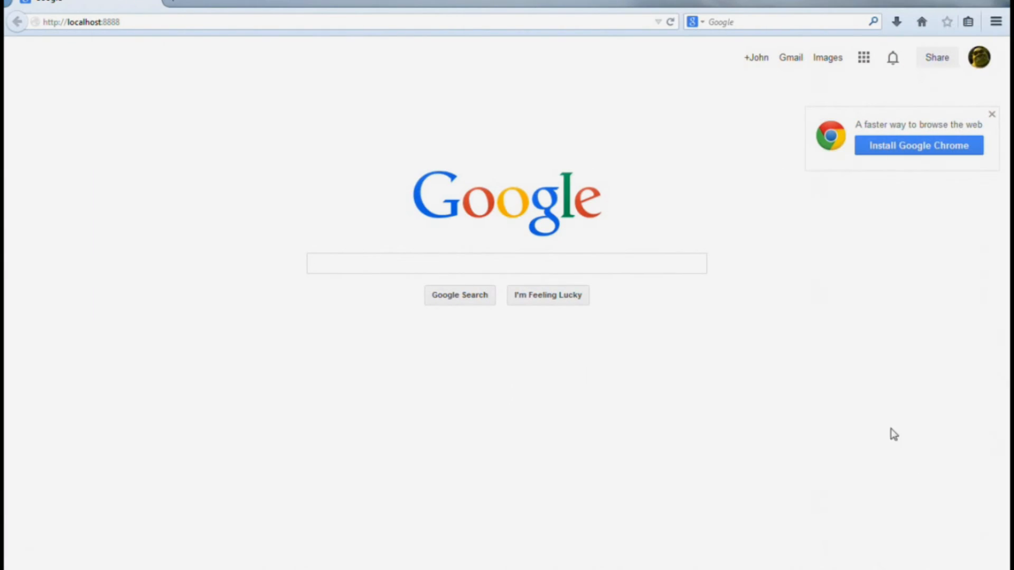
left_click(137, 23)
key("Return")
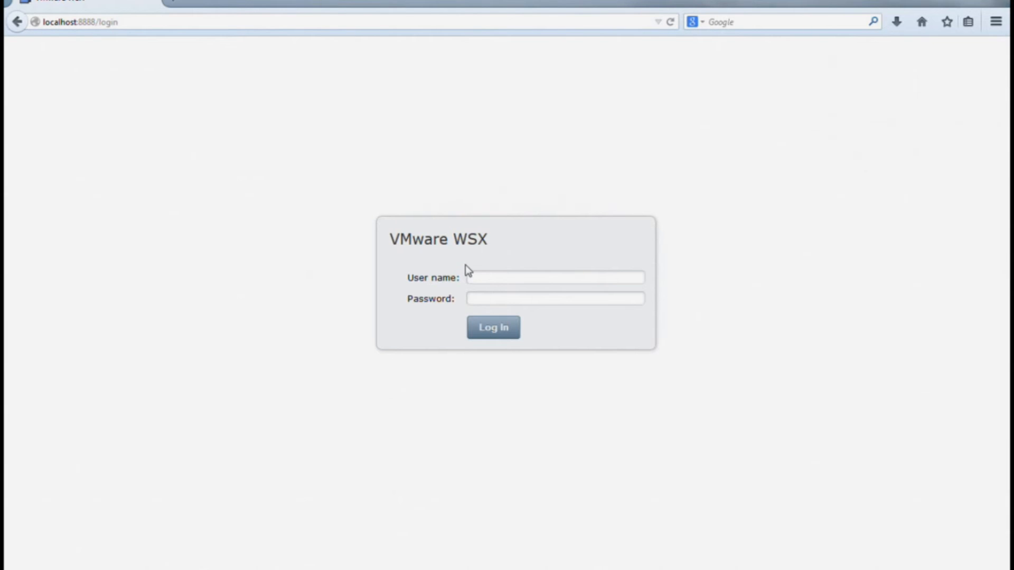
left_click(491, 277)
type("cdw")
left_click(485, 295)
type("•••••••••")
left_click(500, 332)
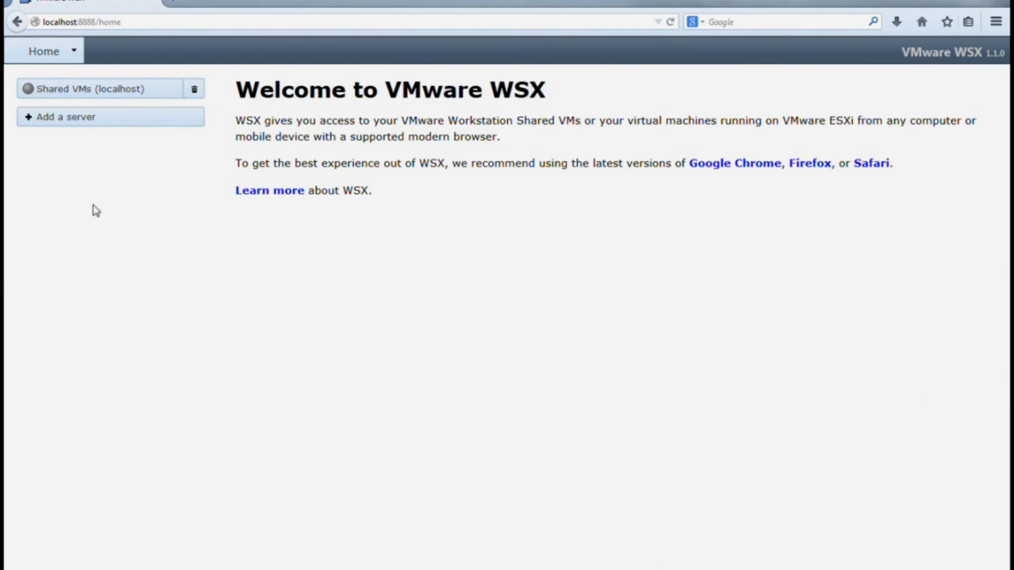
- Log in to the Shared VMs (localhost) server with the account user name and password
left_click(119, 95)
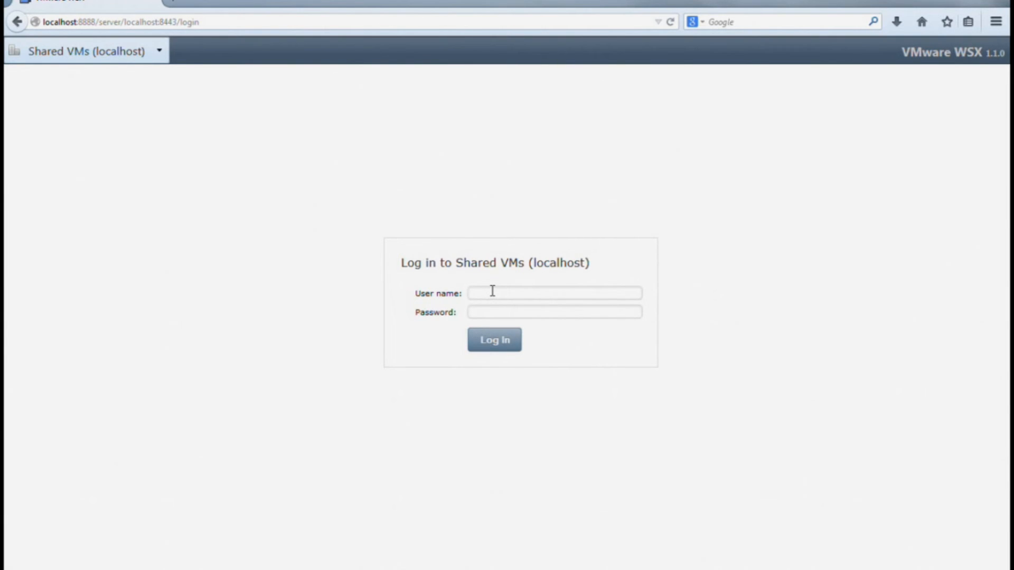
type("cdw")
left_click(493, 308)
type("*********")
left_click(495, 343)
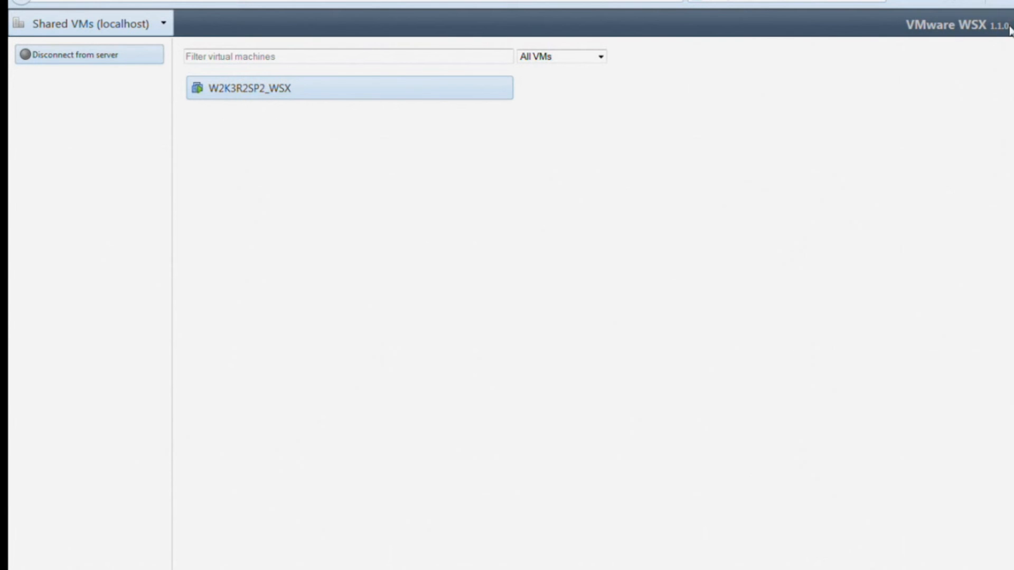
- Open the W2K3R2SP2_WSX console and wait for the 'Press Ctrl-Alt-Delete to begin' welcome box
left_click(258, 93)
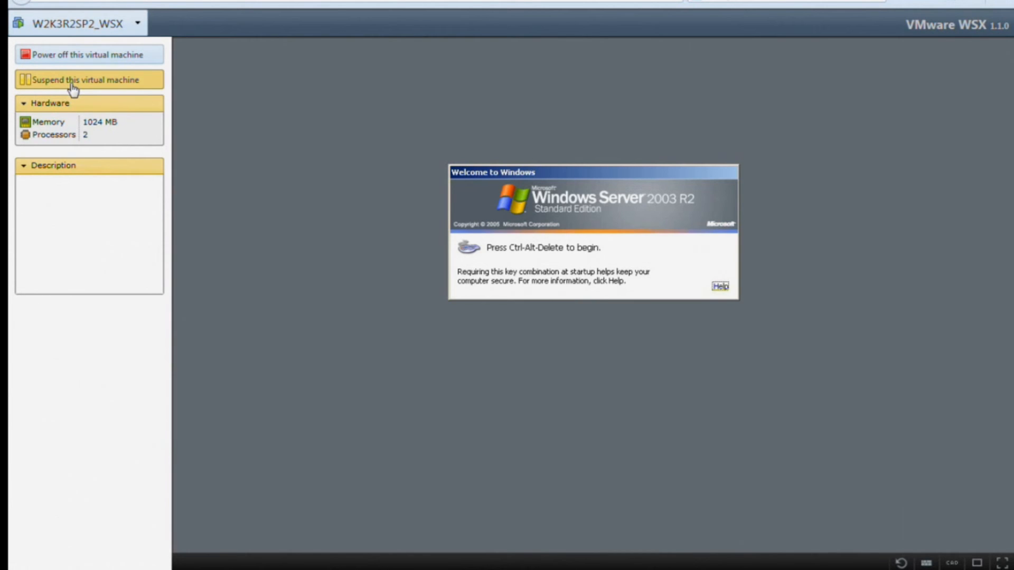
left_click(43, 186)
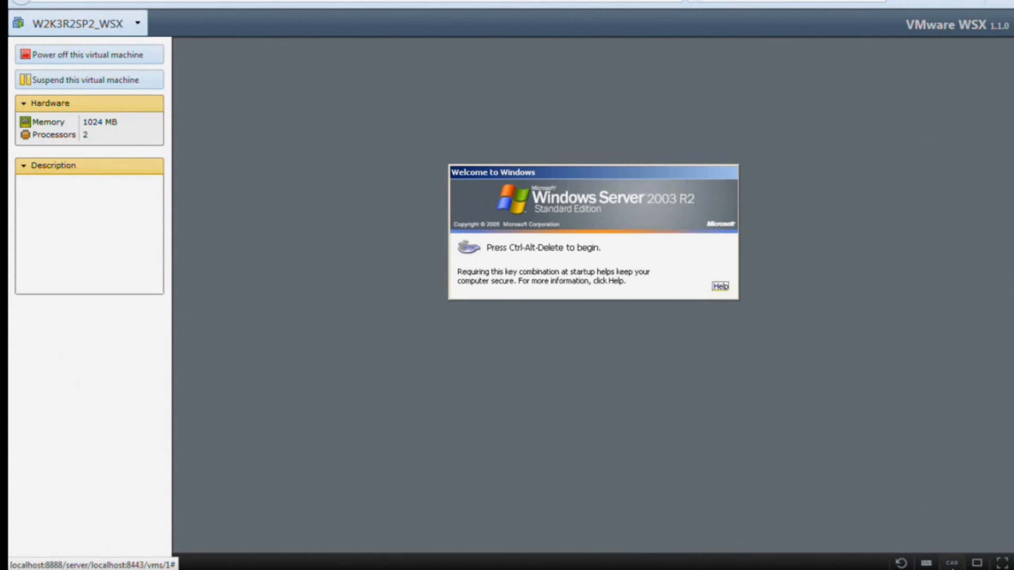
- Send Ctrl-Alt-Delete and log on as Administrator with the account password
left_click(952, 564)
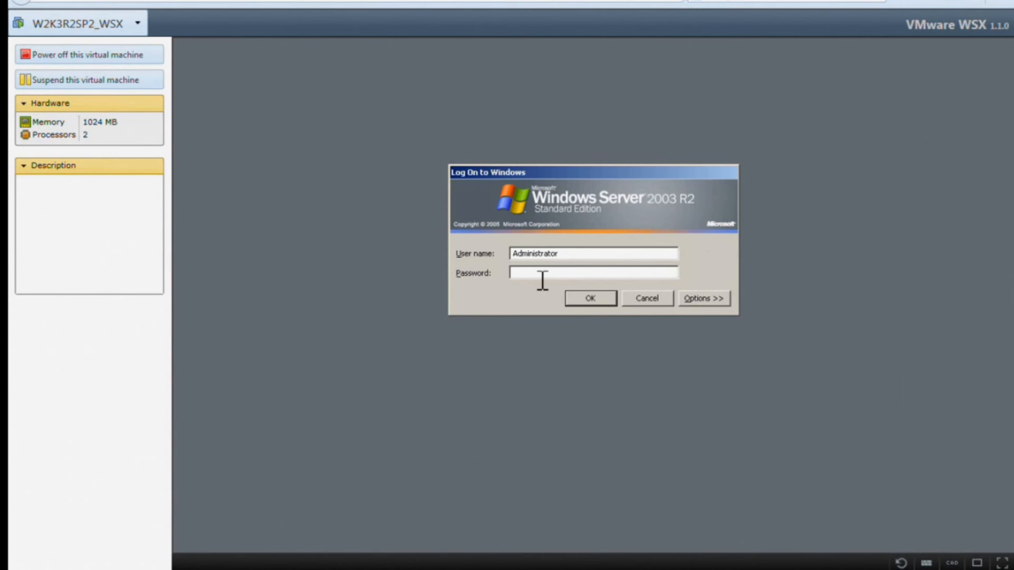
type("P@ssw0rd123")
key("Return")
key("Return")
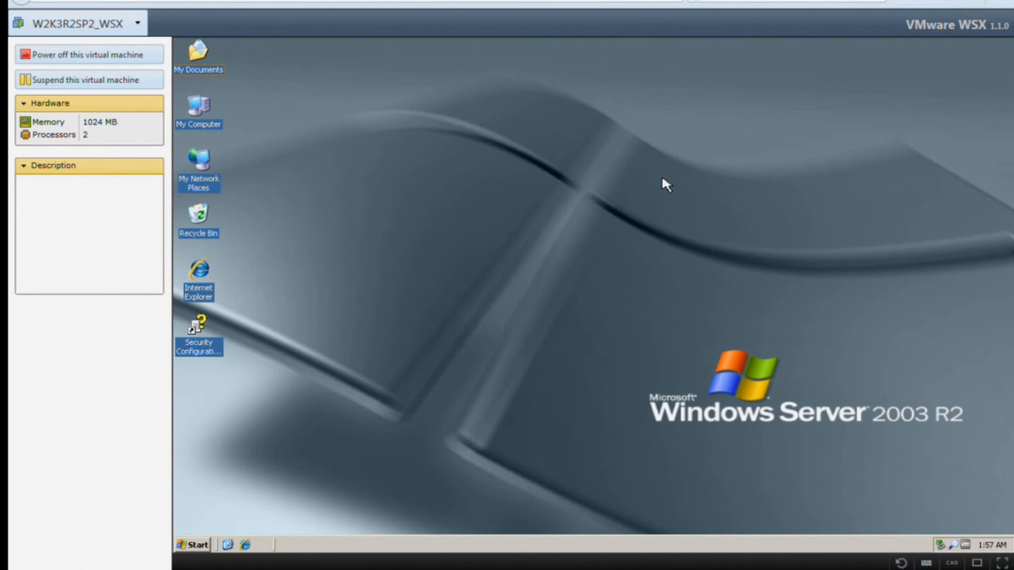
- Switch the VM console to full screen and launch Windows Update from the guest's Start menu
left_click(1001, 564)
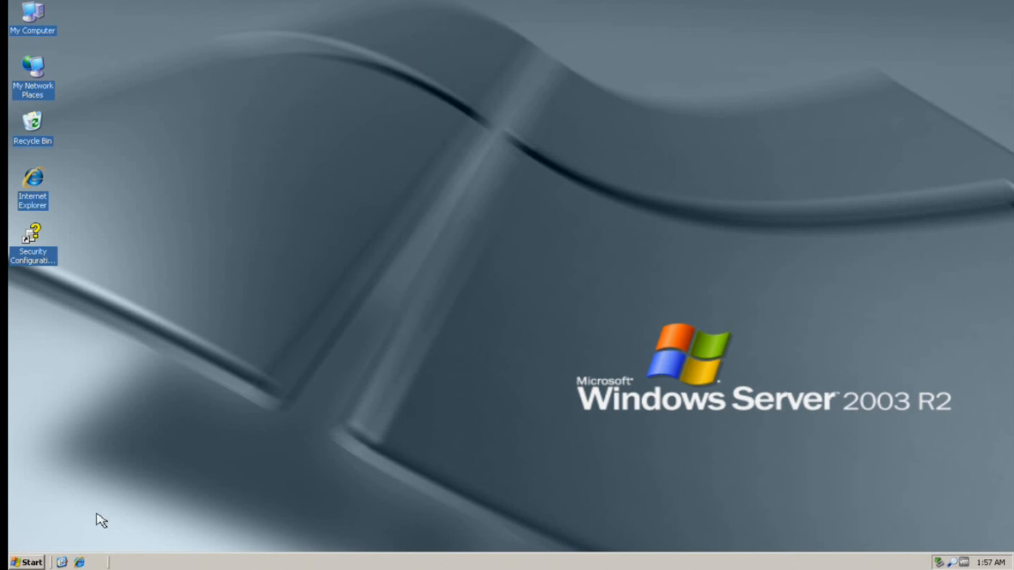
left_click(37, 563)
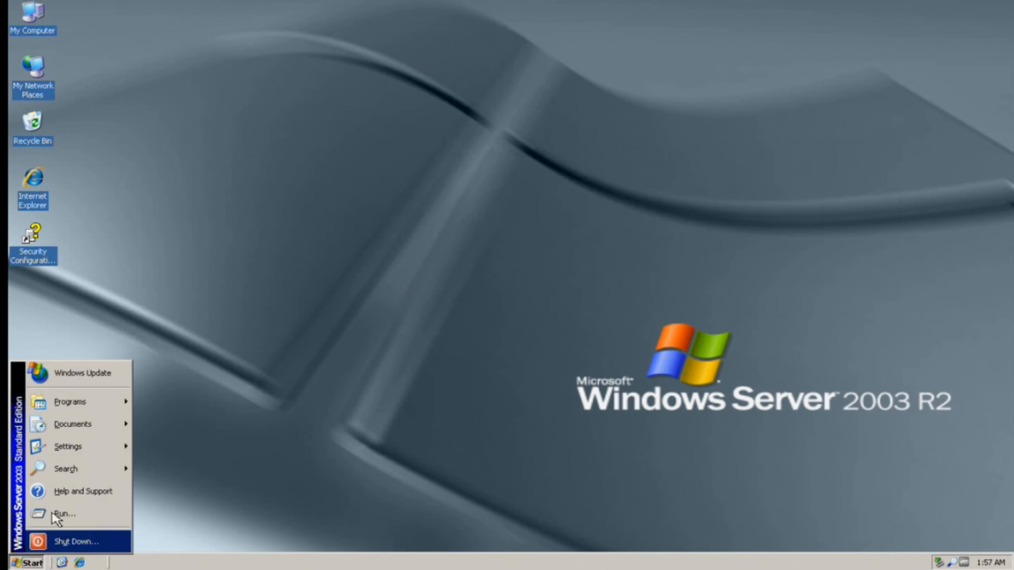
left_click(88, 379)
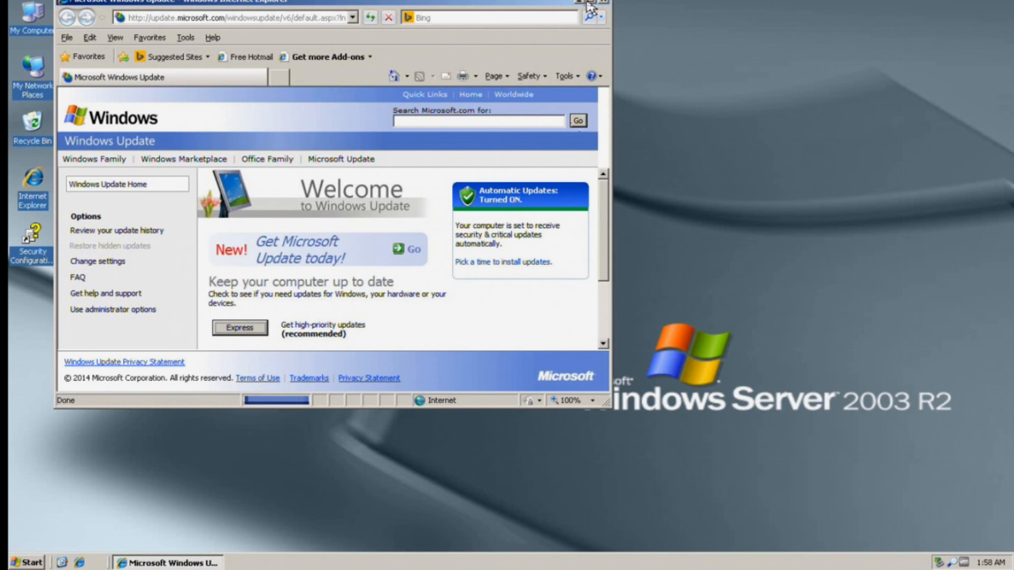
left_click(324, 17)
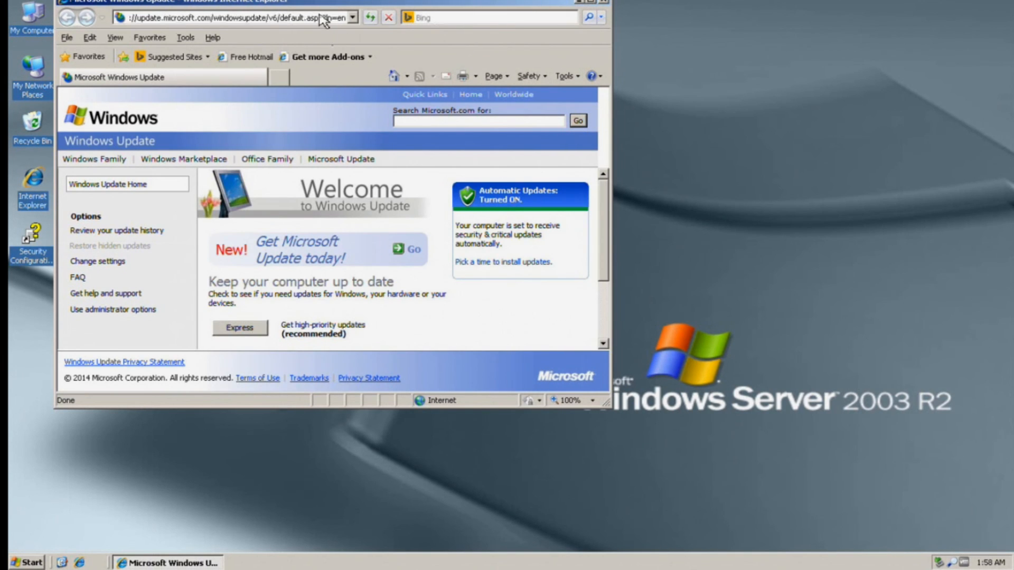
key("BackSpace")
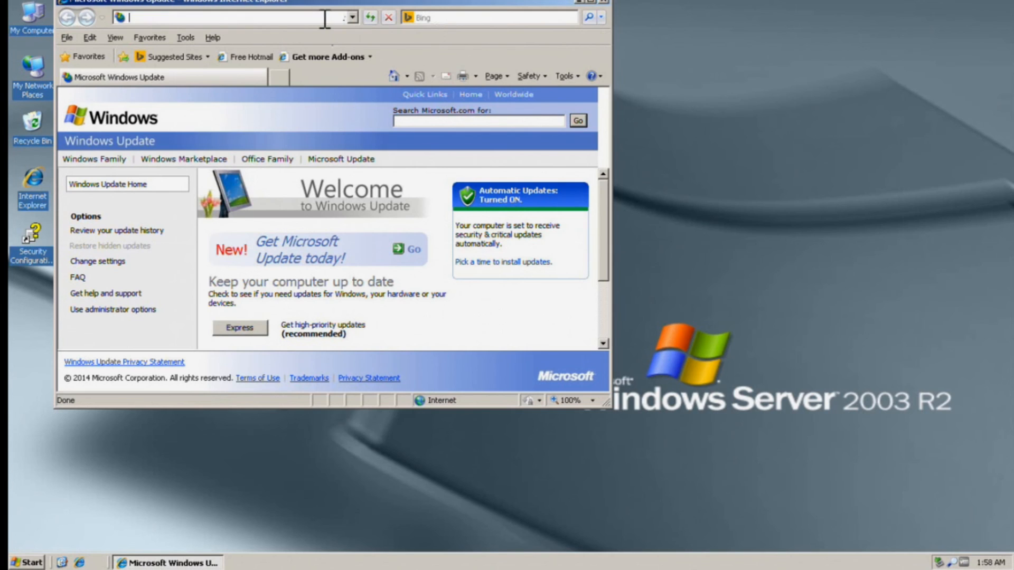
type("www")
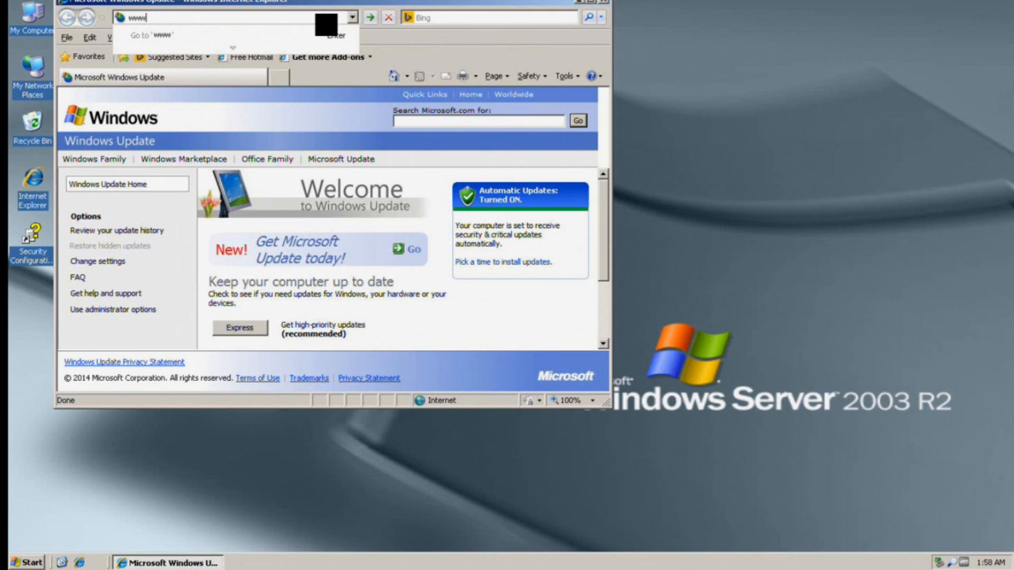
type(".msn")
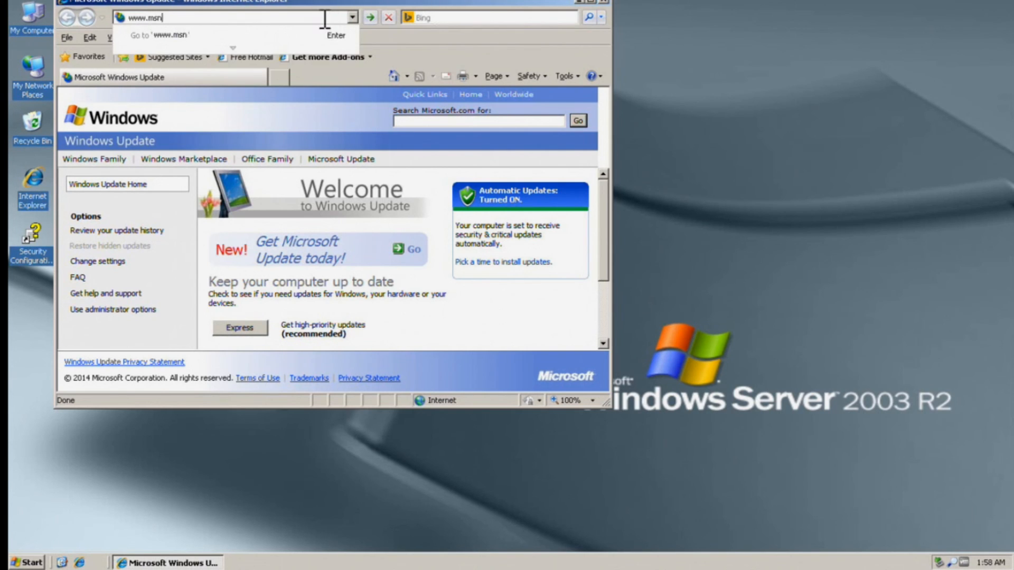
type(".com")
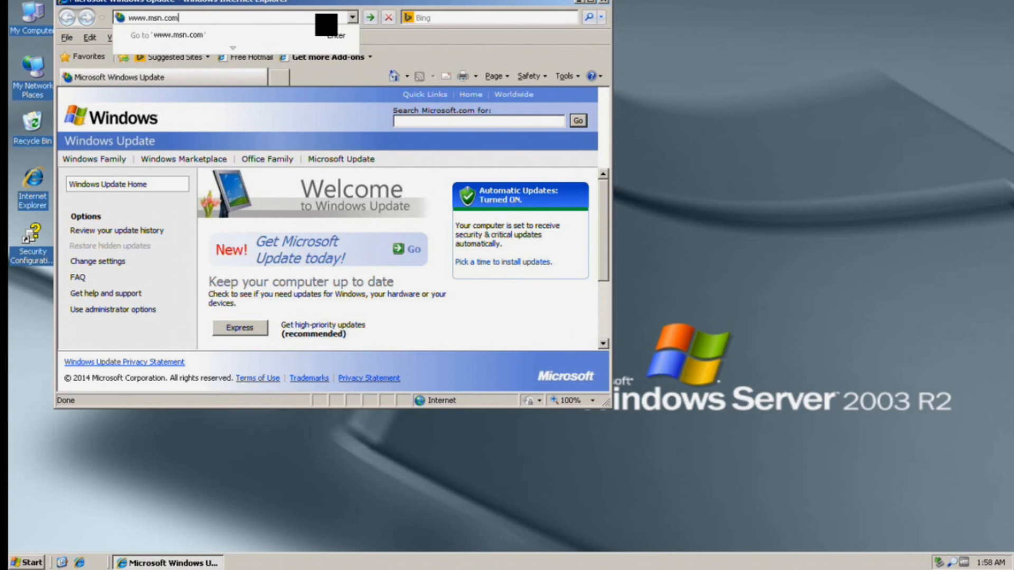
key("Return")
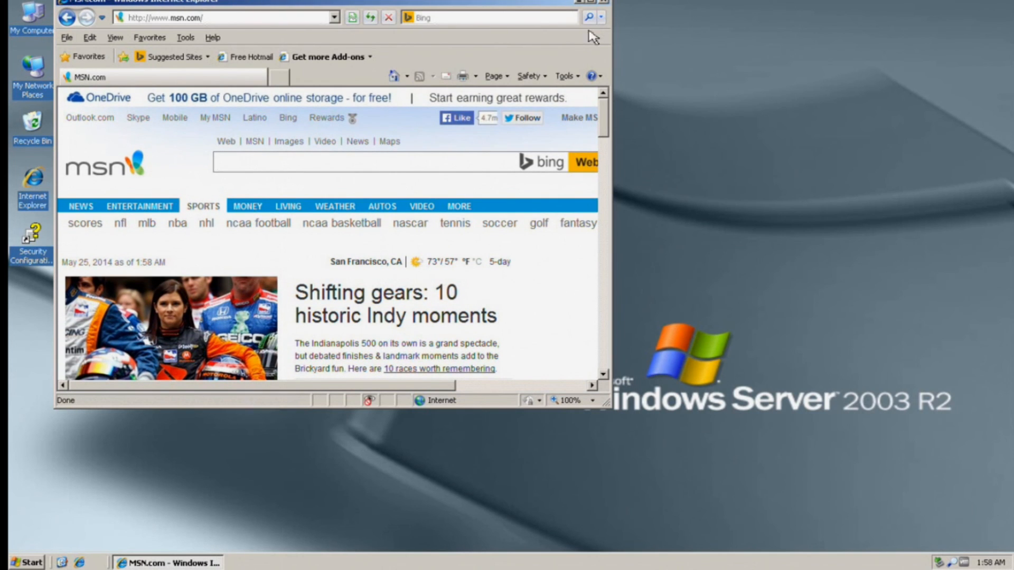
left_click(606, 2)
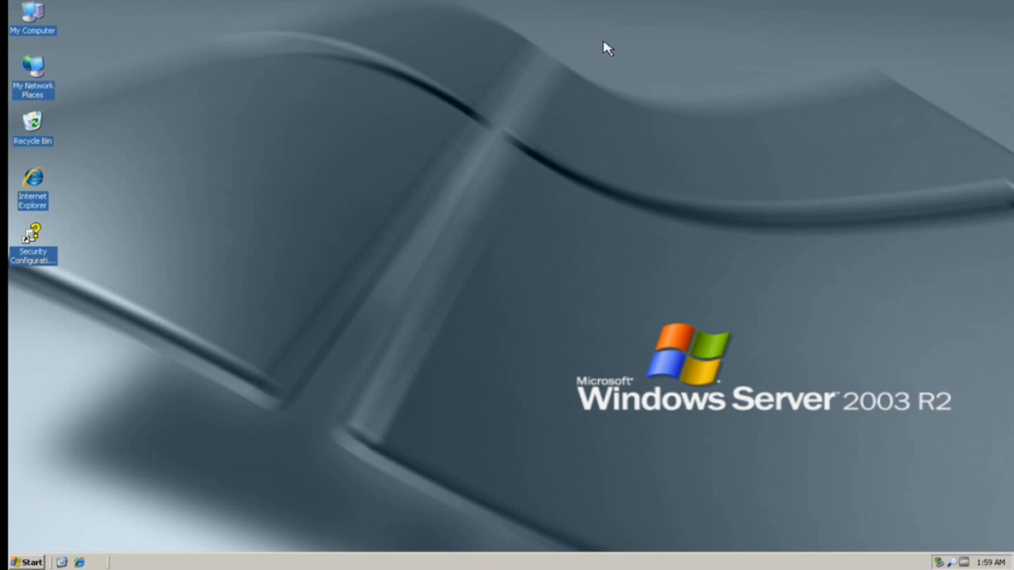
key("Escape")
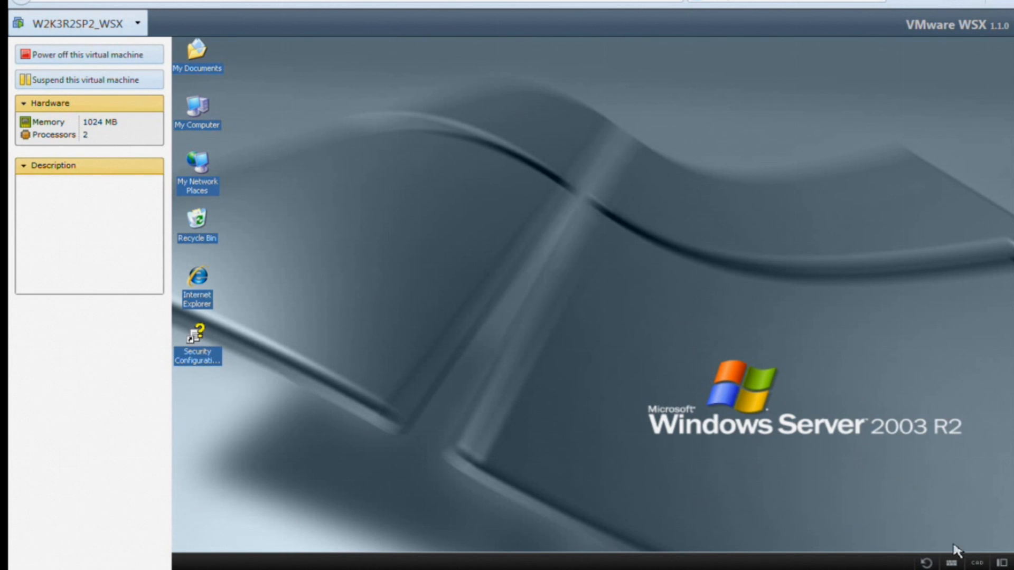
left_click(1001, 563)
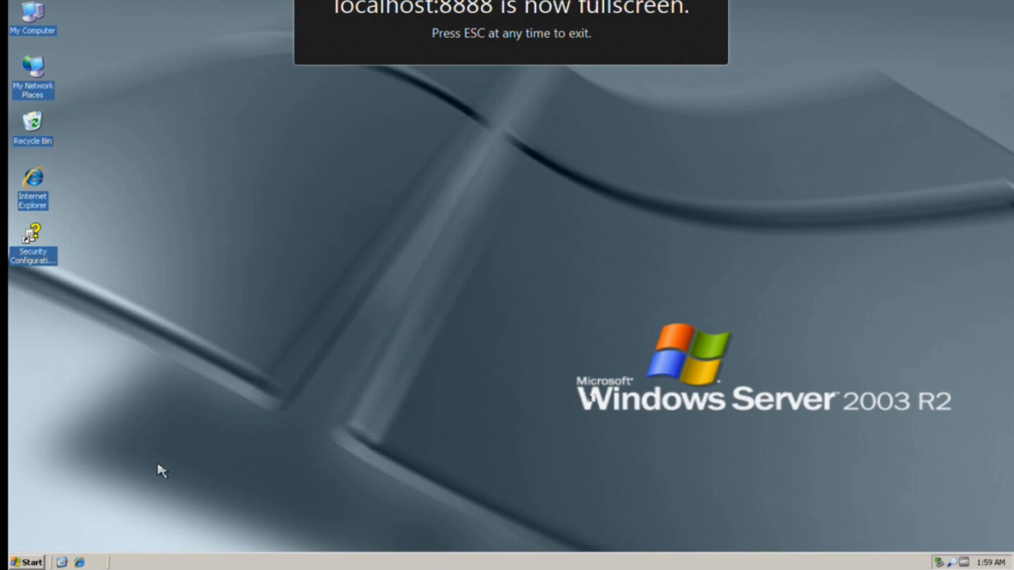
- Log off Administrator through Start > Shut Down, then exit full screen to the windowed console
left_click(37, 565)
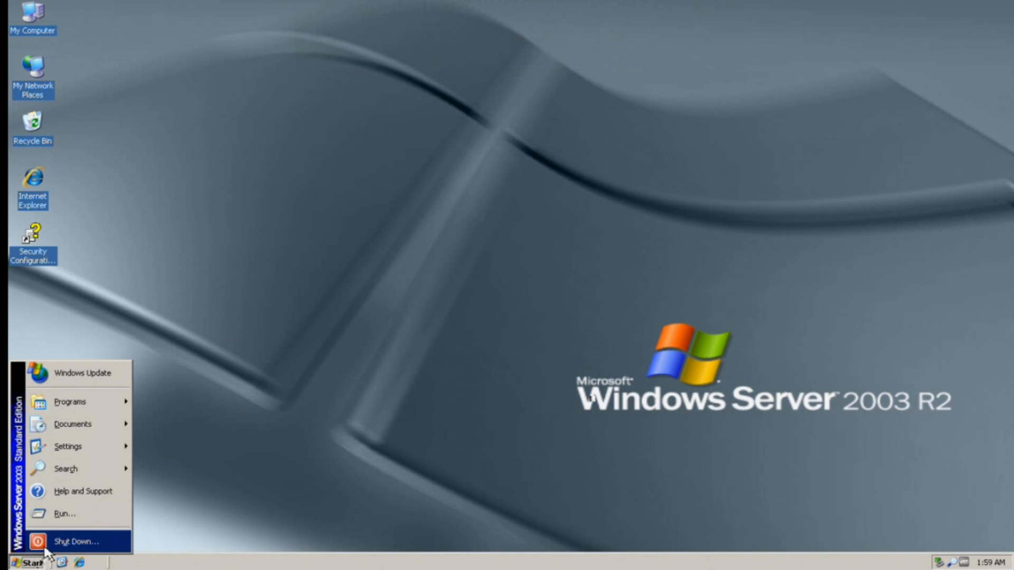
left_click(43, 544)
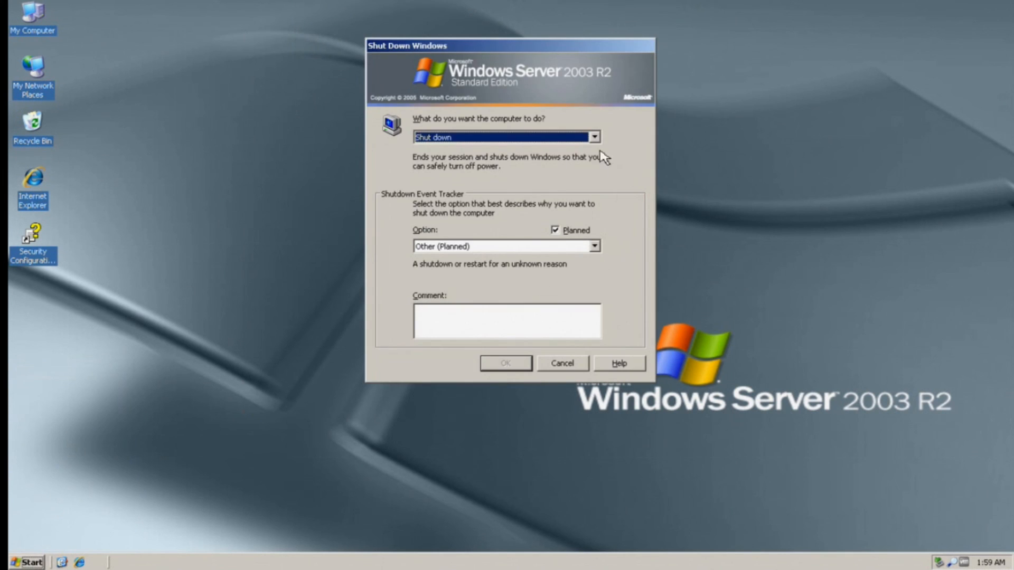
left_click(594, 137)
left_click(595, 138)
left_click(595, 136)
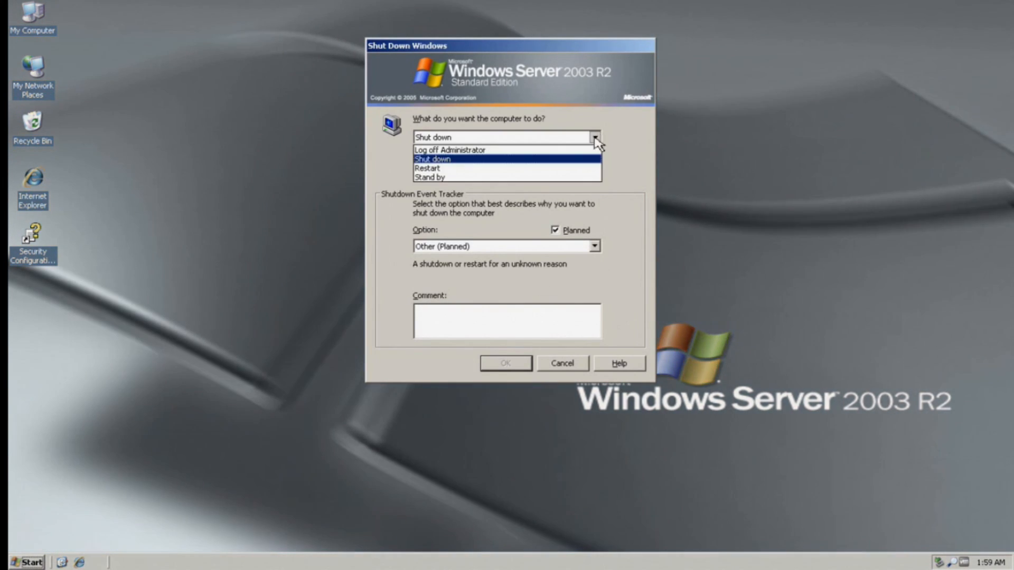
left_click(588, 149)
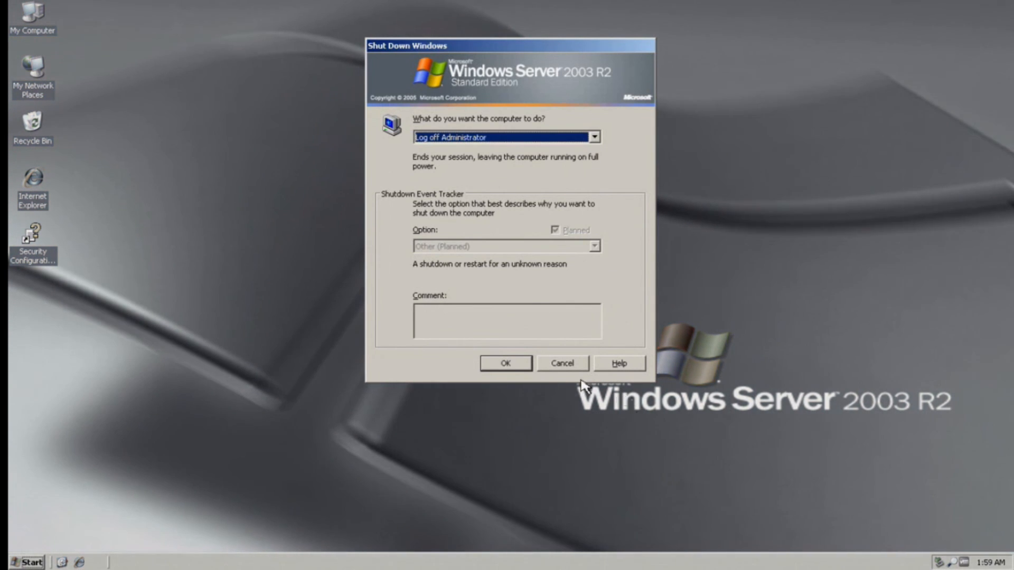
left_click(509, 364)
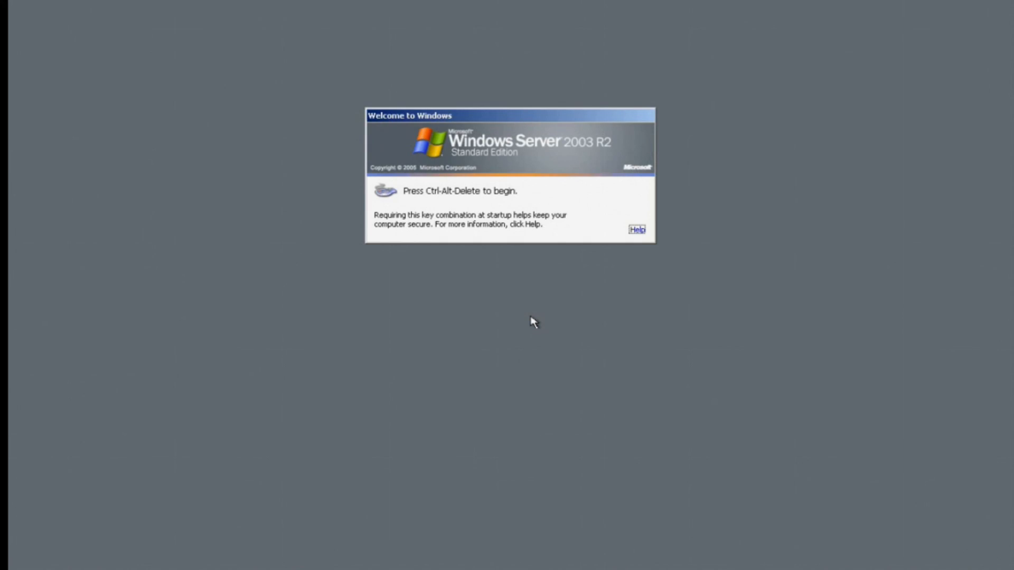
key("Escape")
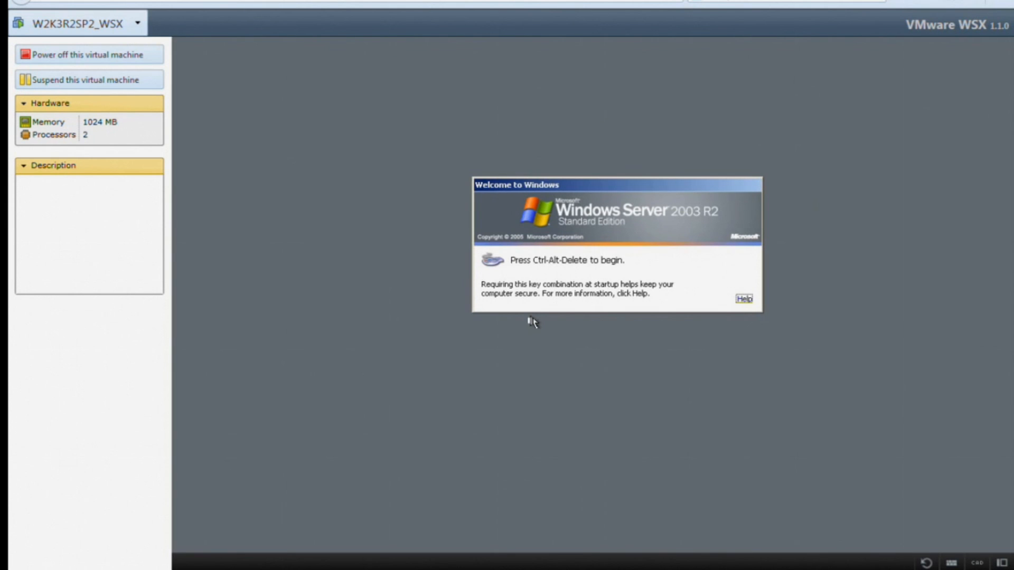